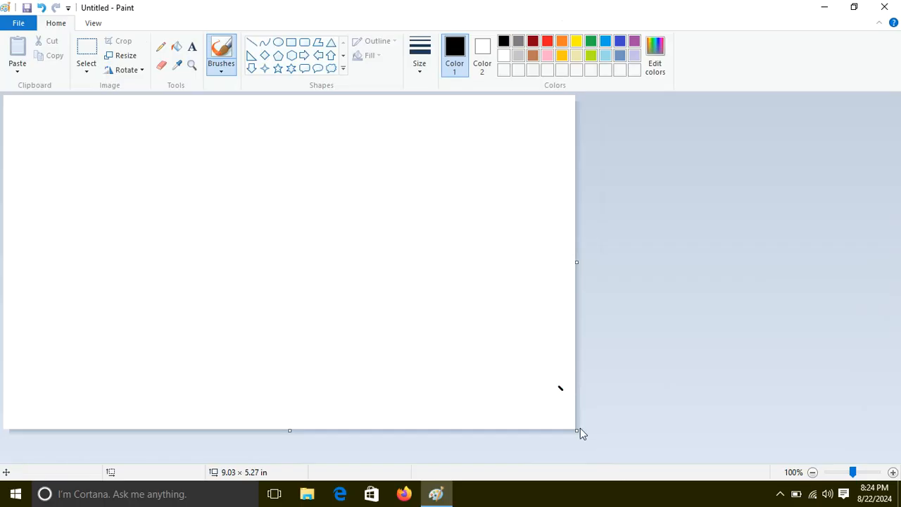
Enlarge the canvas to about 9.23 × 5.54 in and draw a text box about 6.30 × 3.08 in on it.
mouse_move(578, 429)
mouse_down()
mouse_move(544, 405)
mouse_move(587, 446)
mouse_up()
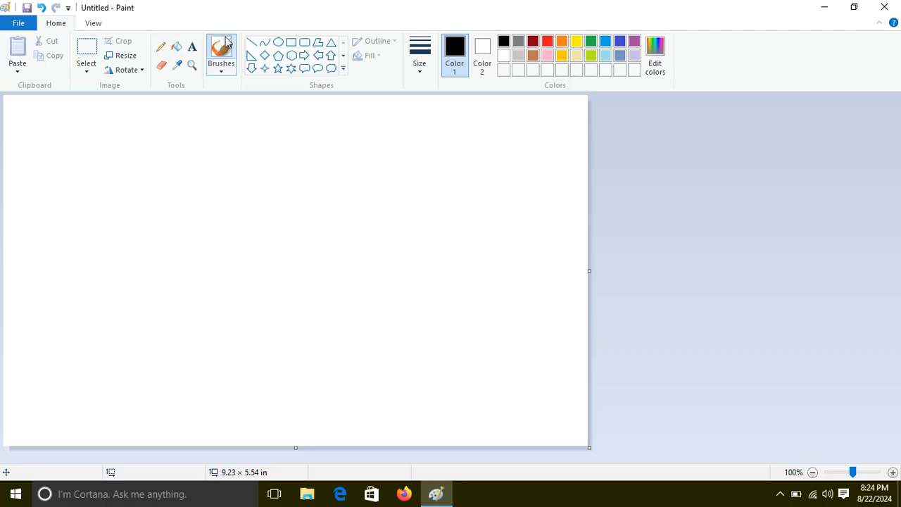
click(192, 46)
drag(55, 150, 453, 347)
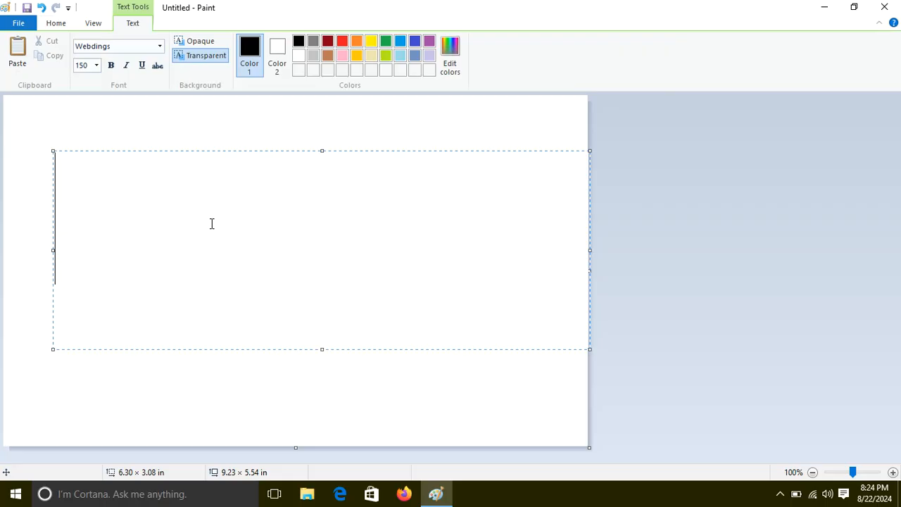
Set the text box's font to Arial Black.
click(160, 47)
click(160, 49)
click(160, 48)
scroll(147, 93, up, 20)
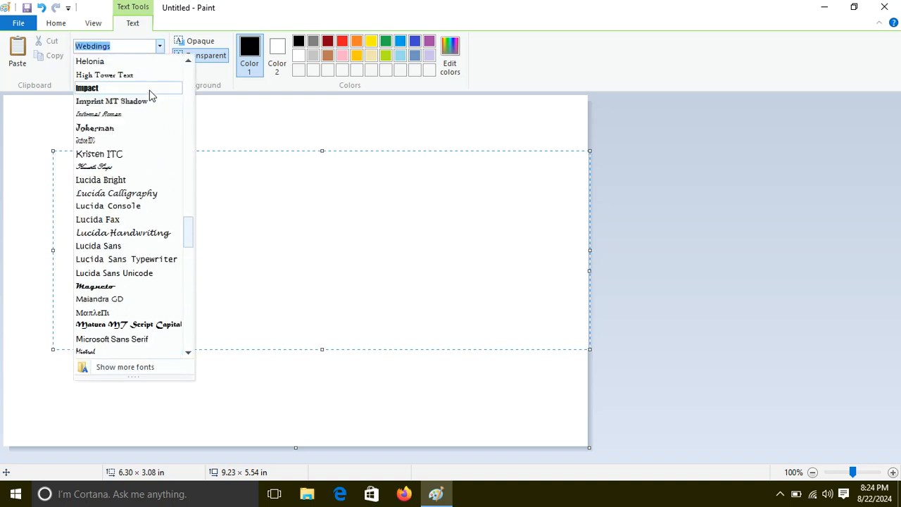
drag(188, 177, 193, 86)
click(132, 128)
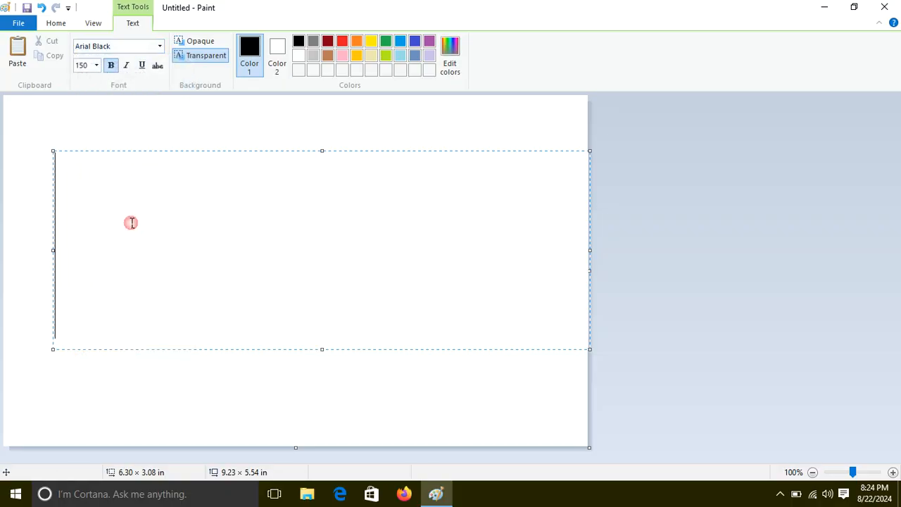
Set the font size to 26 and enter the word PAKISTAN in the text box.
click(97, 65)
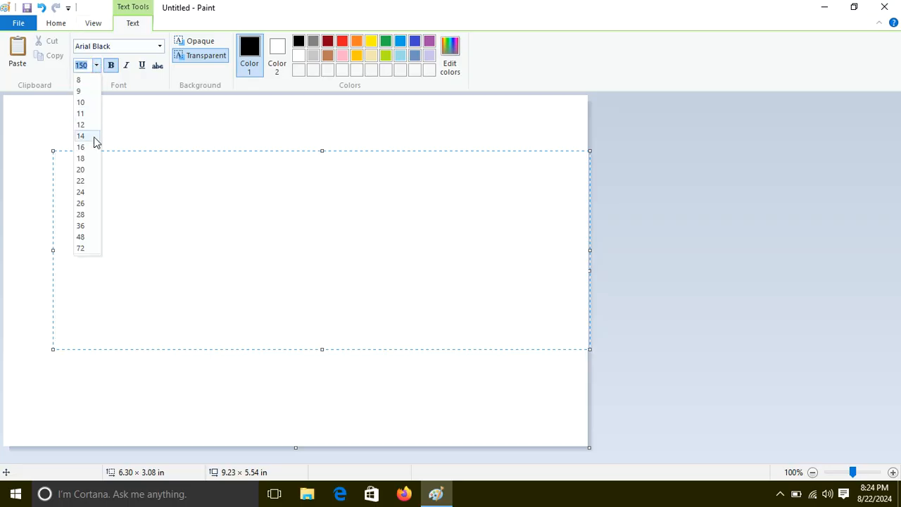
click(85, 204)
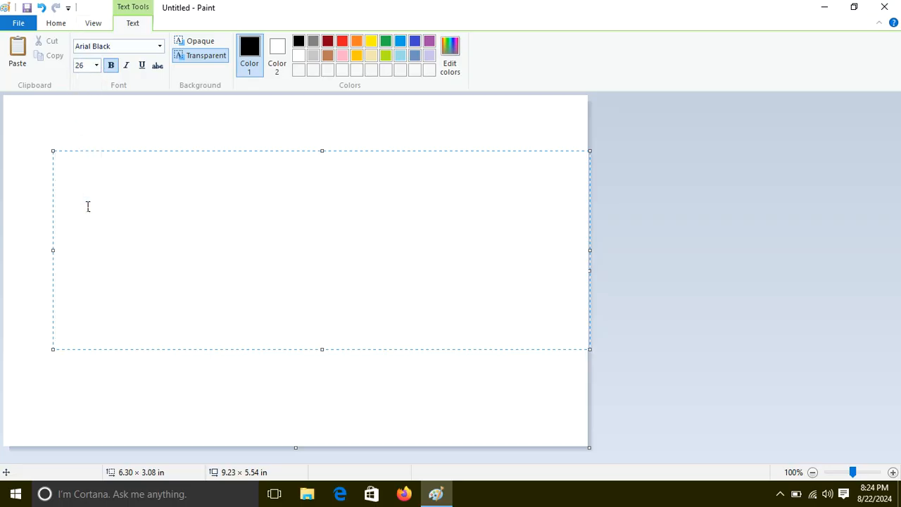
text(PAK)
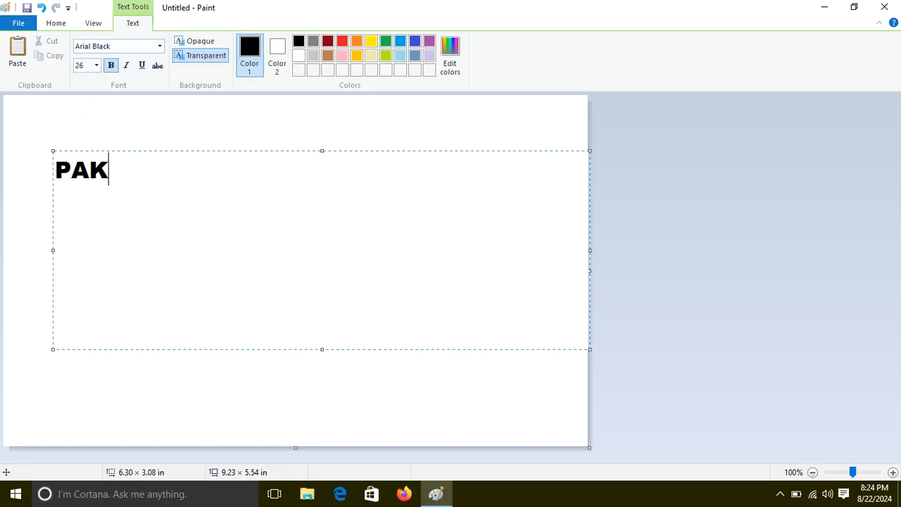
text(ISTAN)
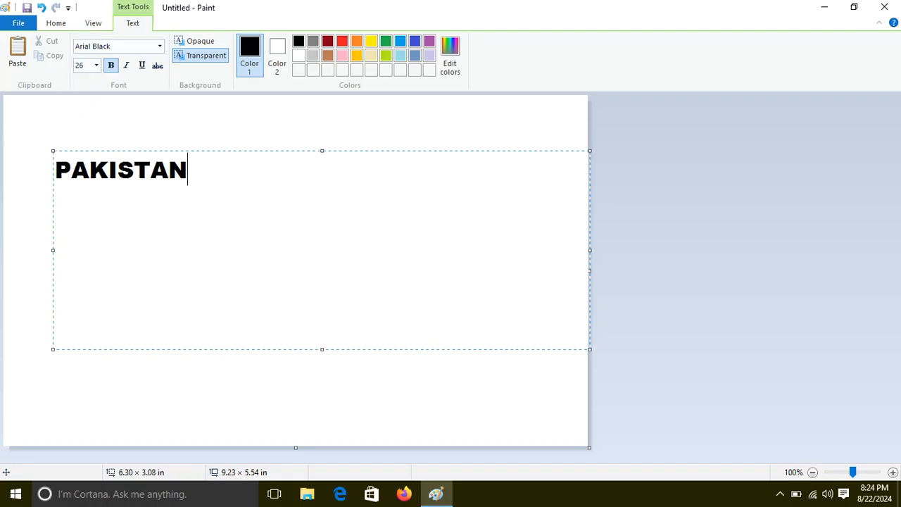
Enlarge the whole word PAKISTAN to font size 100 and commit the text to the canvas.
drag(281, 191, 22, 161)
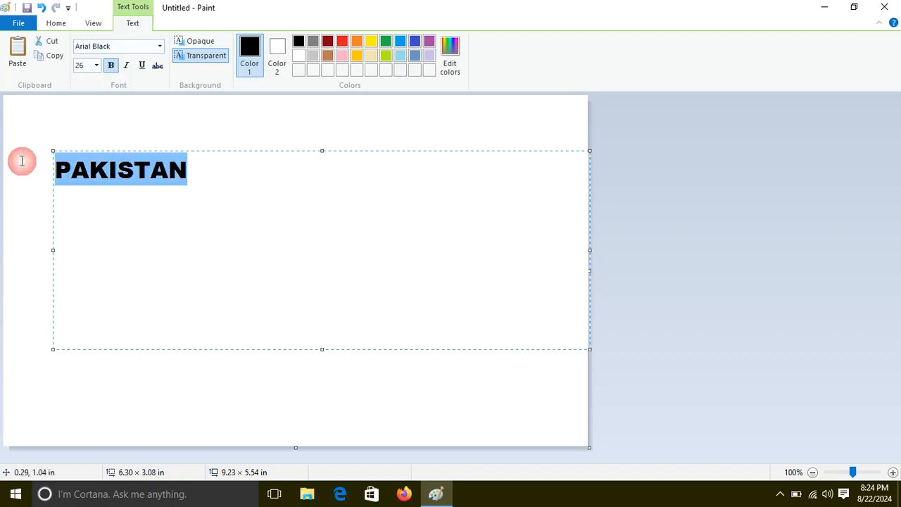
click(96, 65)
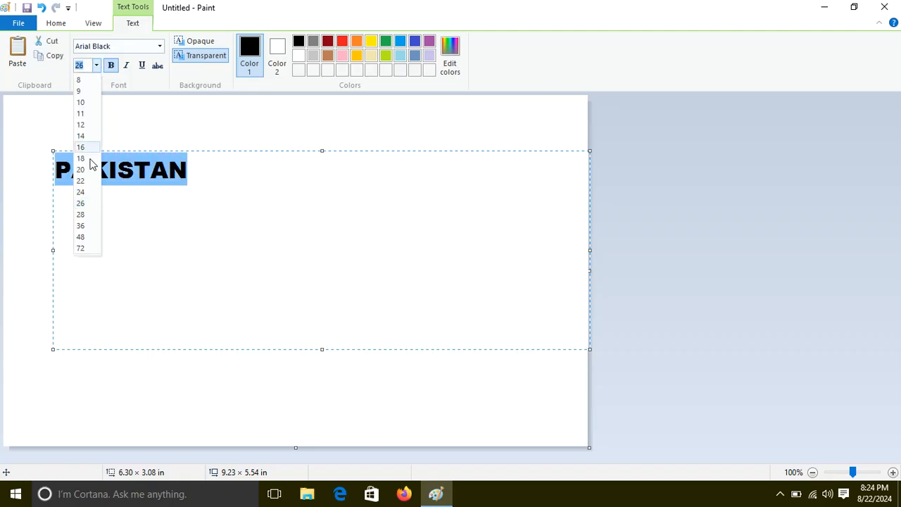
click(87, 243)
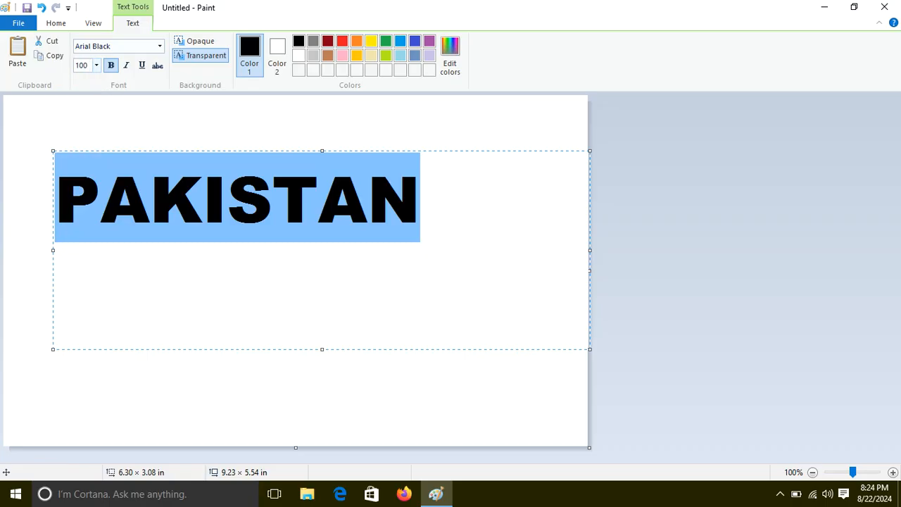
text(100)
key(Return)
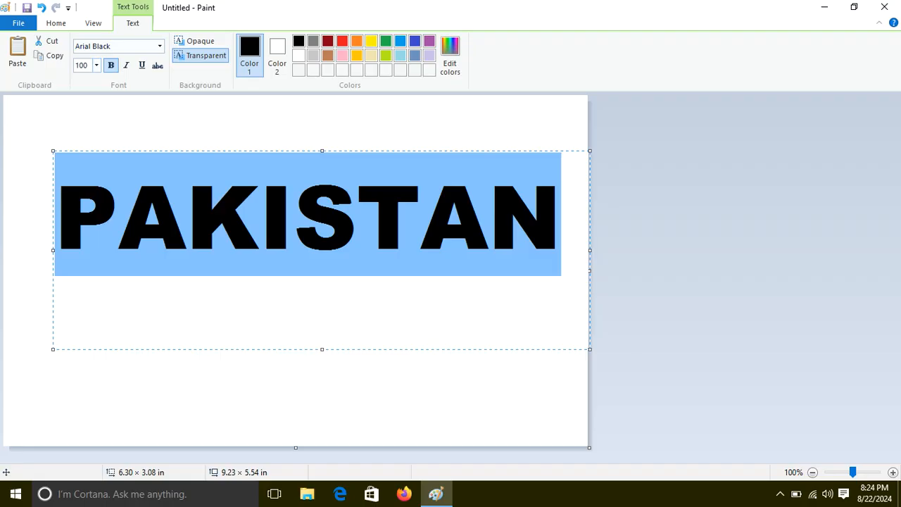
click(106, 124)
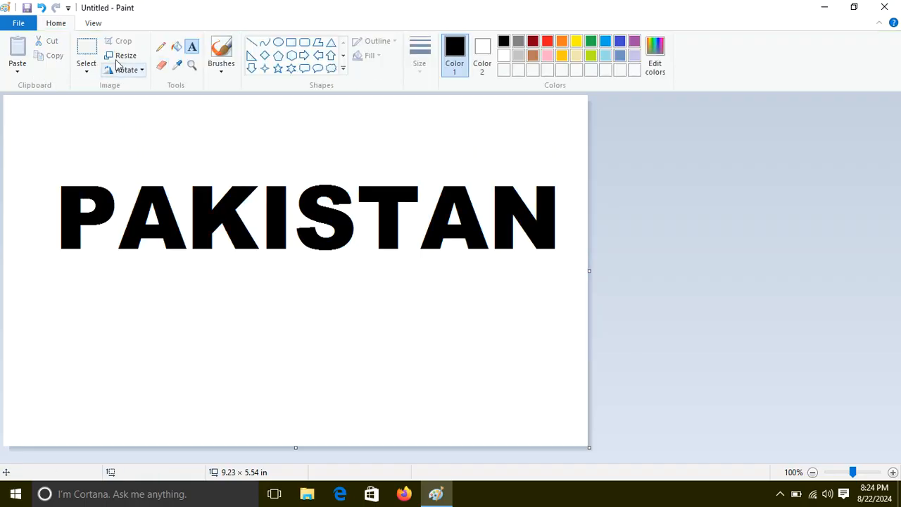
Select the word PAKISTAN with a rectangular selection and move it up and slightly left on the canvas.
click(86, 48)
drag(38, 156, 565, 284)
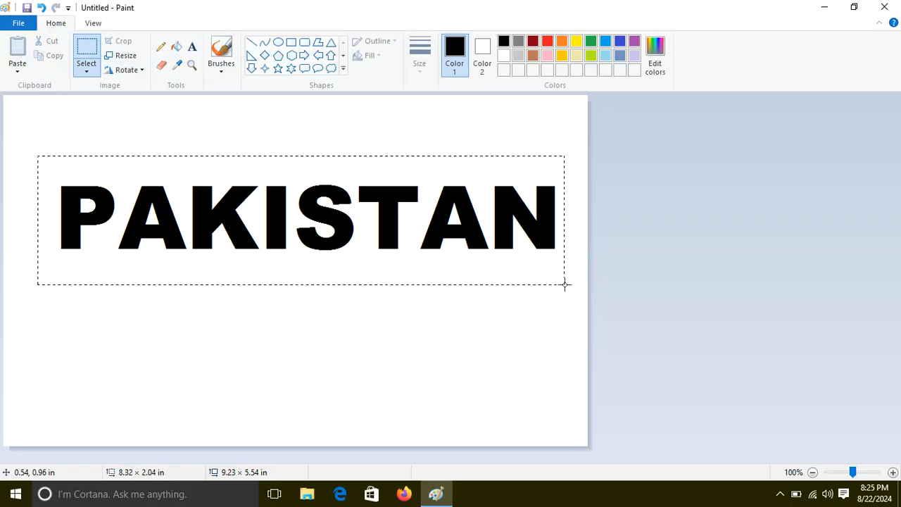
drag(392, 237, 372, 201)
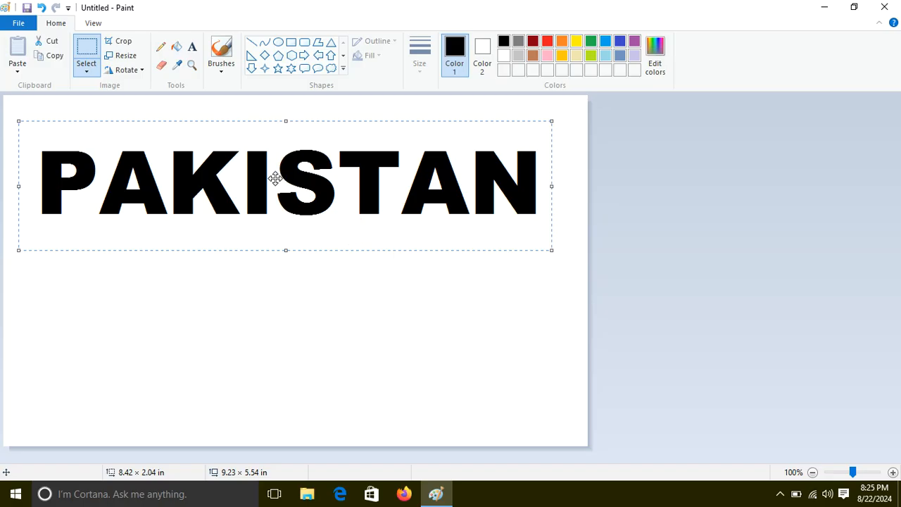
Enable transparent selection and place a duplicate of the selected word PAKISTAN directly below the original.
click(87, 71)
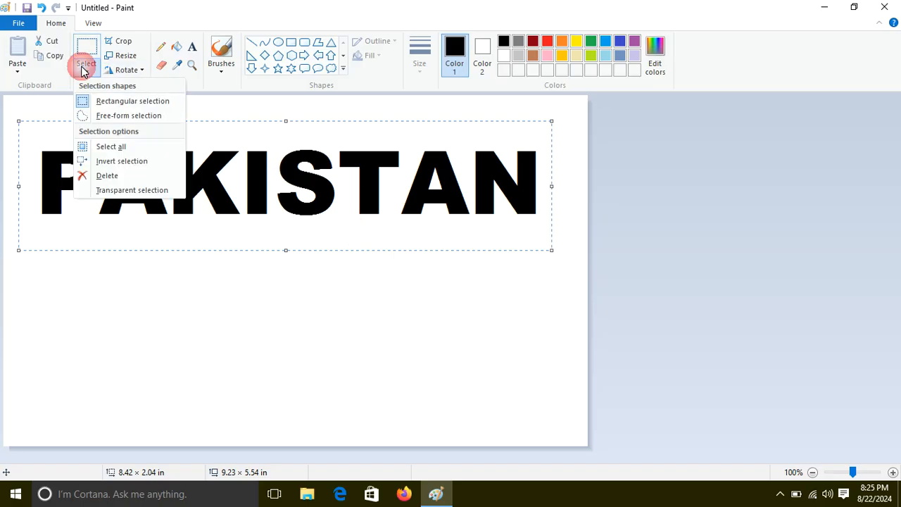
click(113, 189)
drag(192, 169, 204, 279)
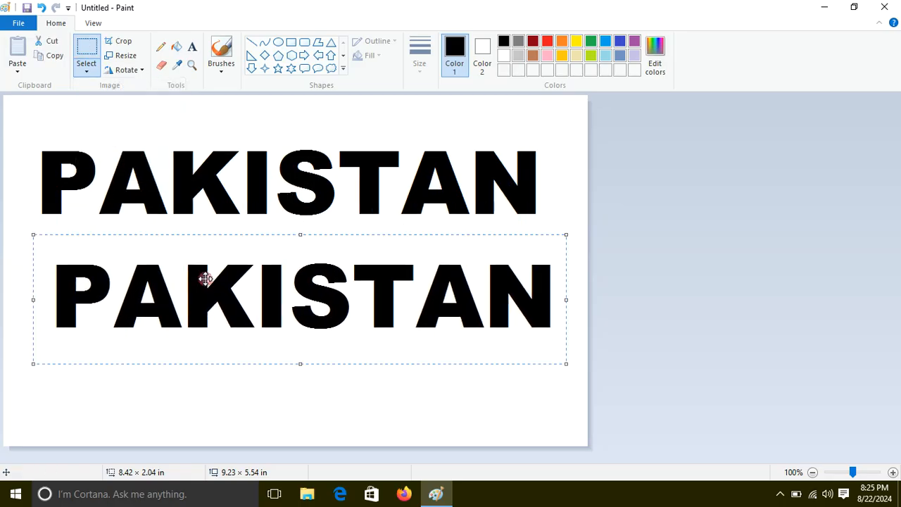
Fill every letter of the lower PAKISTAN with red.
click(176, 47)
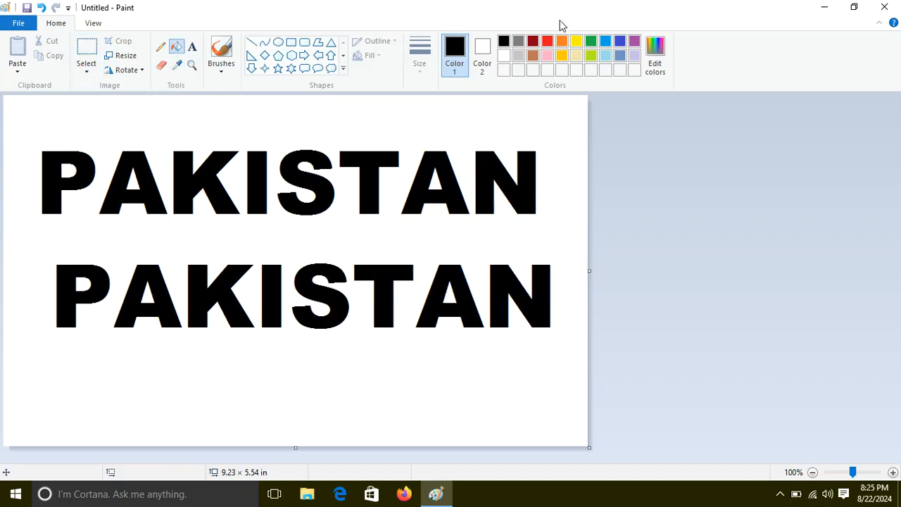
click(548, 41)
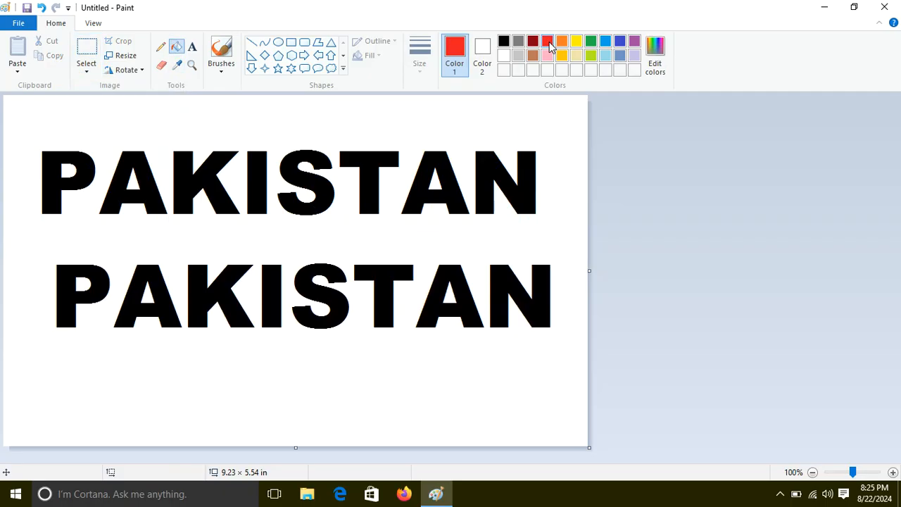
click(101, 273)
click(148, 280)
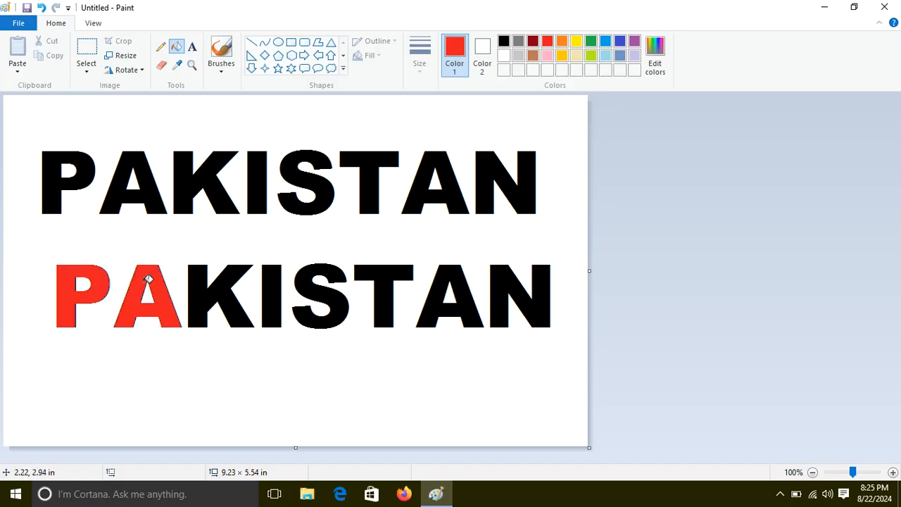
click(203, 280)
click(273, 284)
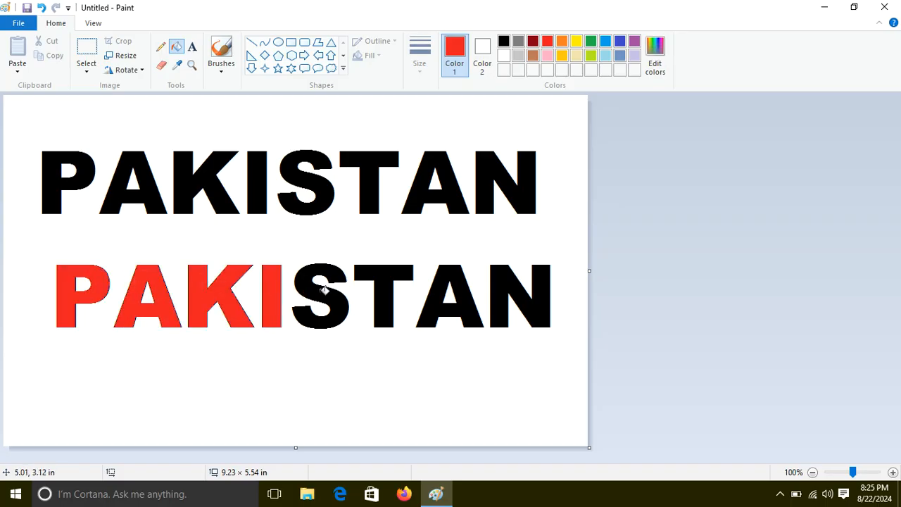
click(324, 290)
click(393, 282)
click(453, 274)
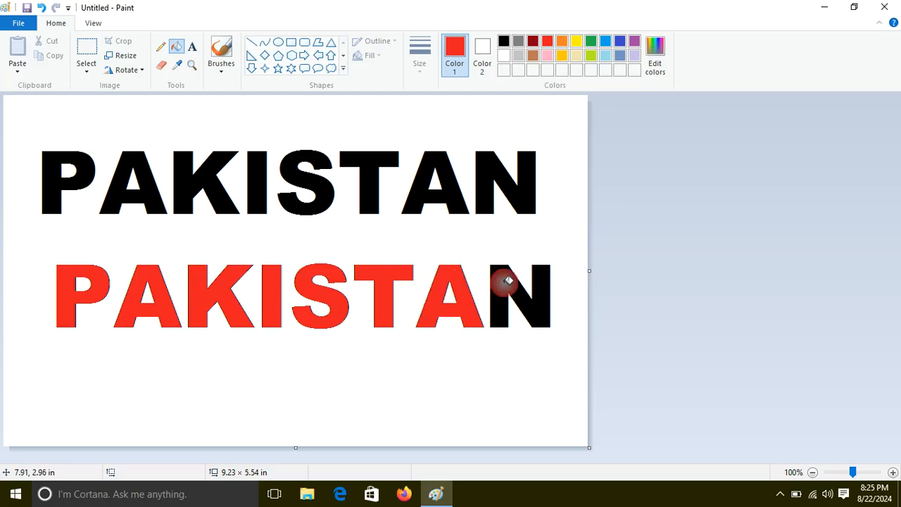
click(508, 280)
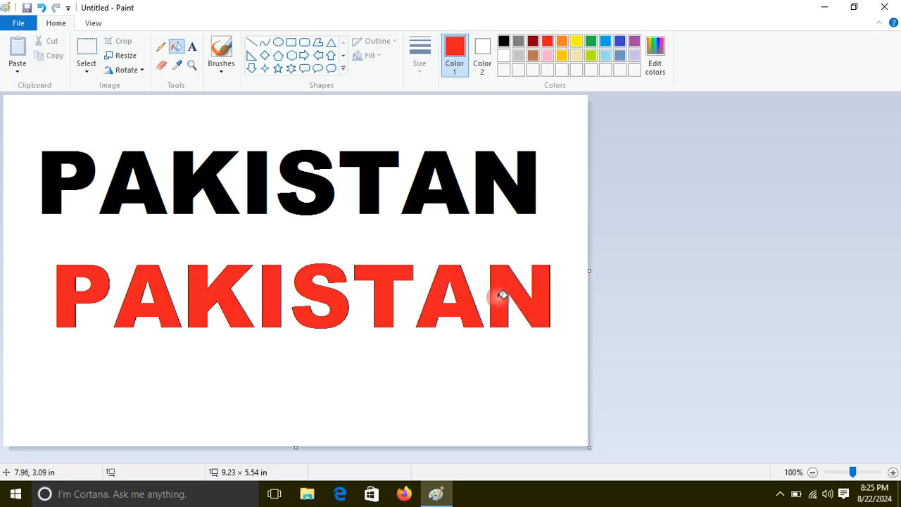
Select the red PAKISTAN and lay it over the black word, offset slightly down and to the right.
click(83, 55)
drag(48, 247, 439, 355)
drag(567, 354, 567, 354)
drag(400, 291, 387, 191)
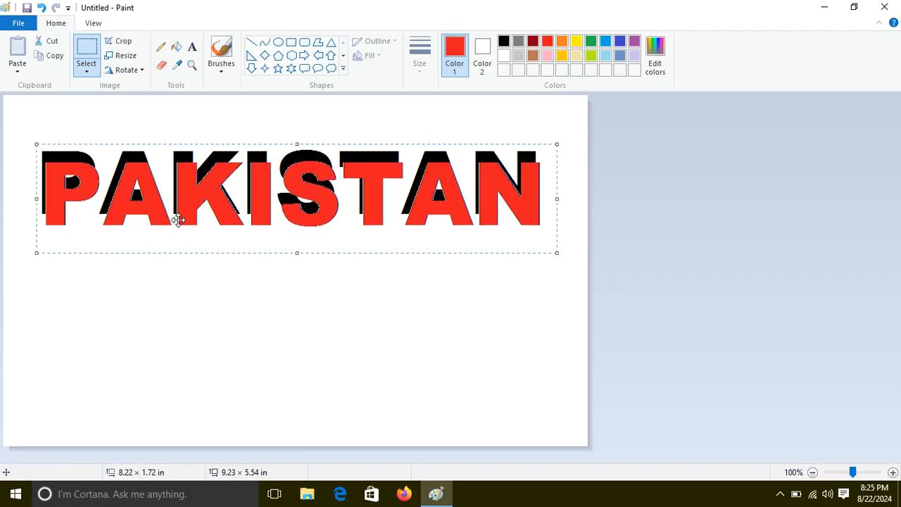
drag(218, 191, 221, 187)
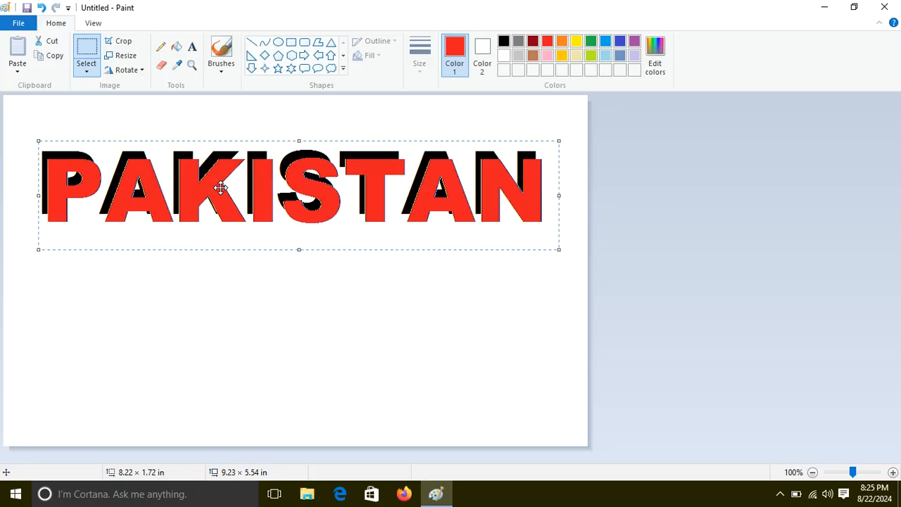
Delete the red copy and the black word PAKISTAN from the canvas.
key(Delete)
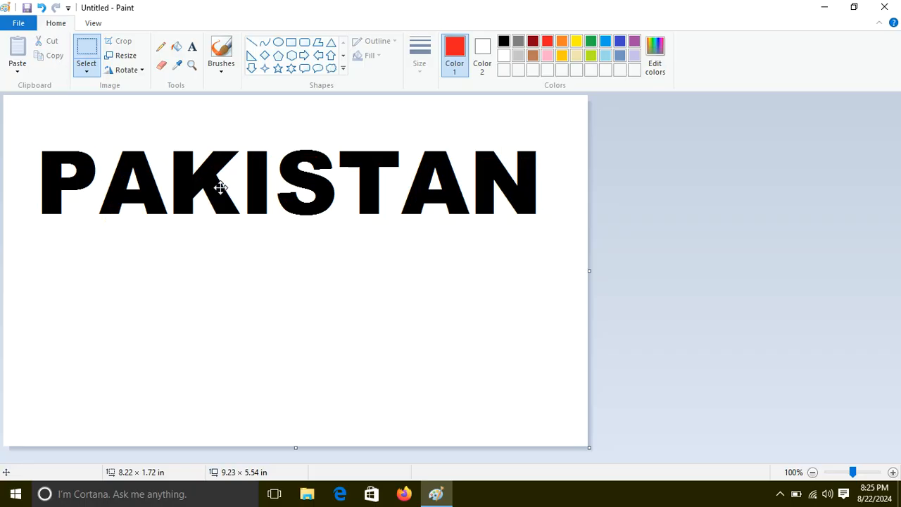
drag(18, 140, 659, 258)
key(Delete)
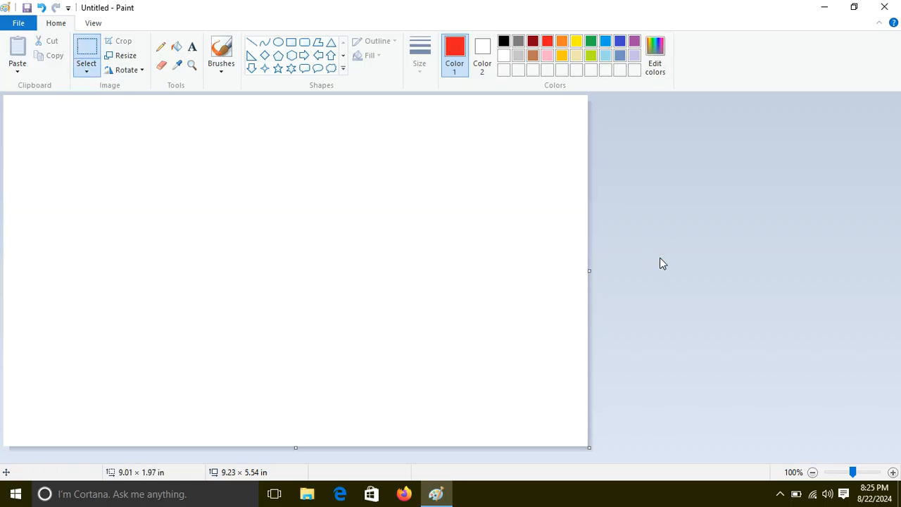
Draw a text box about 8.35 × 2.24 in across the upper canvas and enter PAKISTAN in it.
click(192, 46)
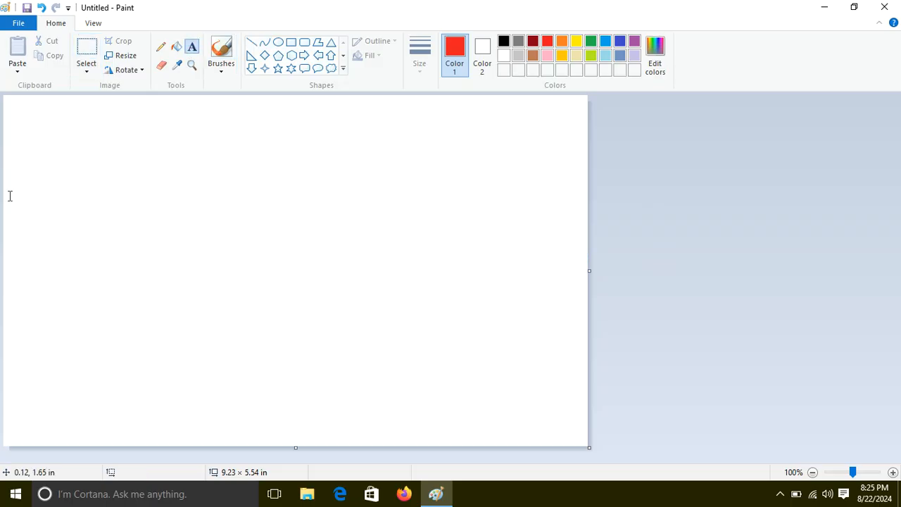
drag(21, 120, 473, 281)
drag(550, 261, 552, 261)
text(PAKISTA)
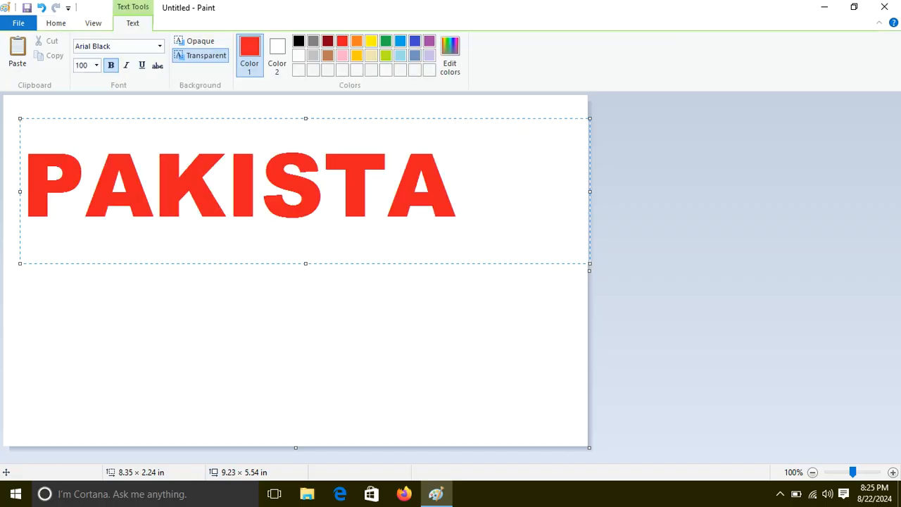
text(N)
Recolor the whole word PAKISTAN black and commit the text to the canvas.
drag(546, 176, 2, 169)
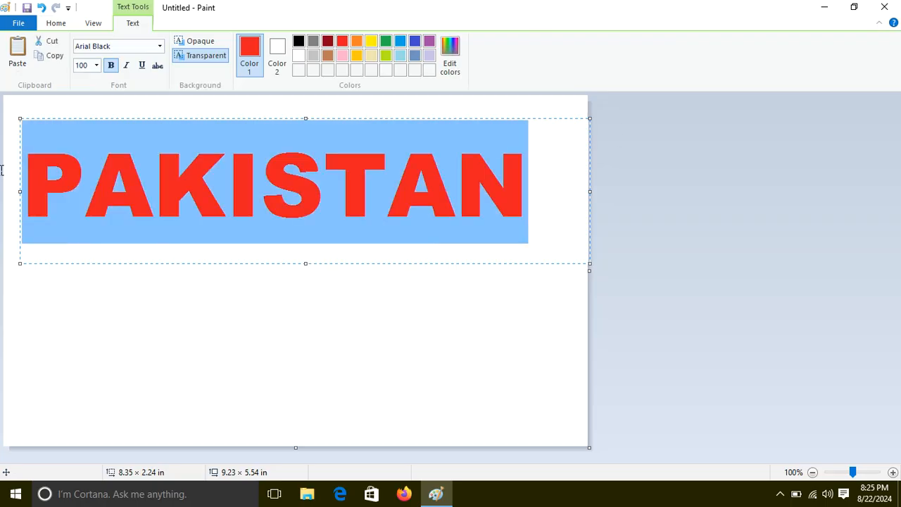
click(300, 42)
click(272, 205)
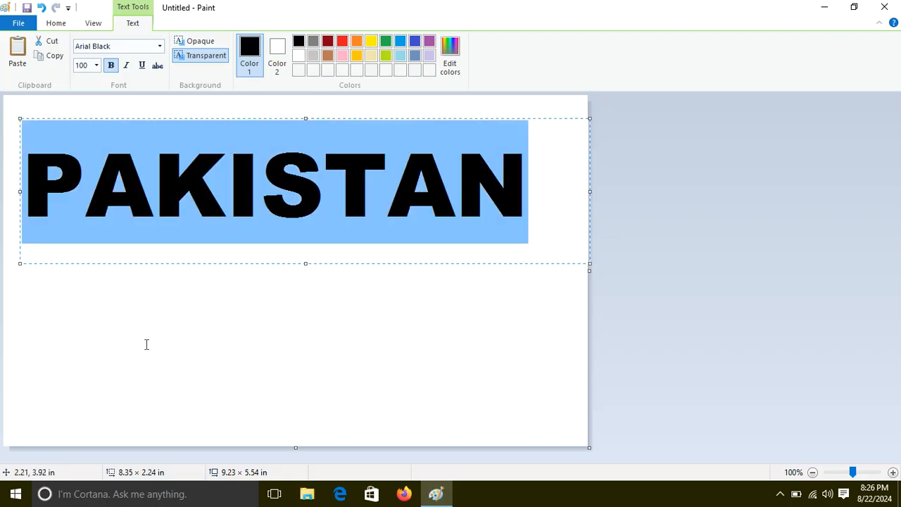
click(209, 269)
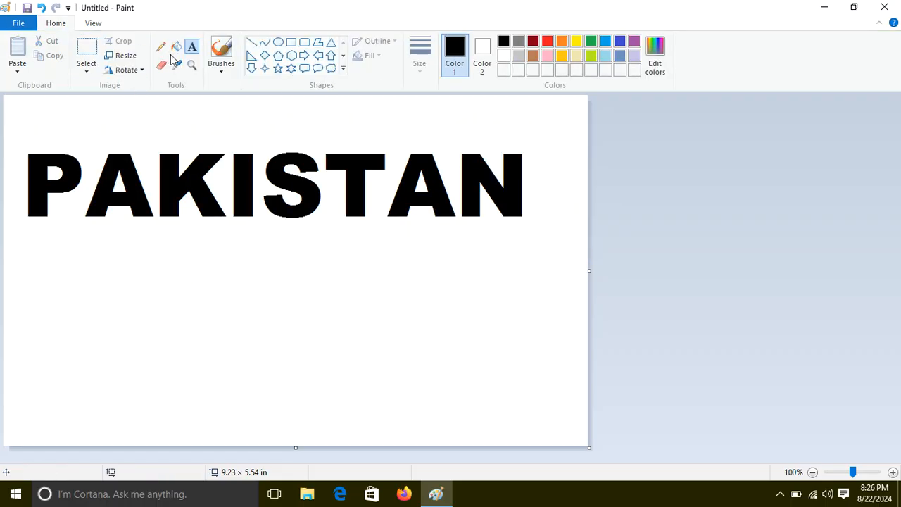
Enter PAKISTAN in a text box about 8.62 × 2.48 in below the black word, recolor it red, and commit it.
drag(17, 252, 588, 411)
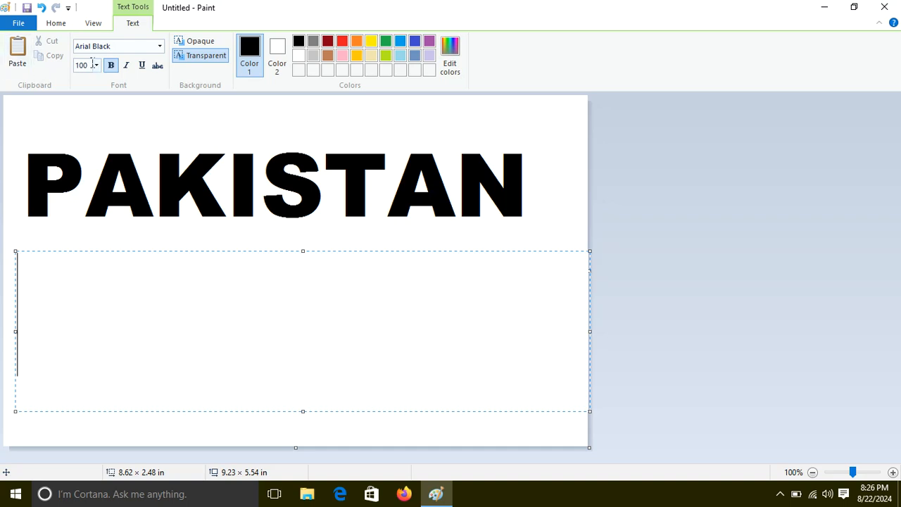
text(P)
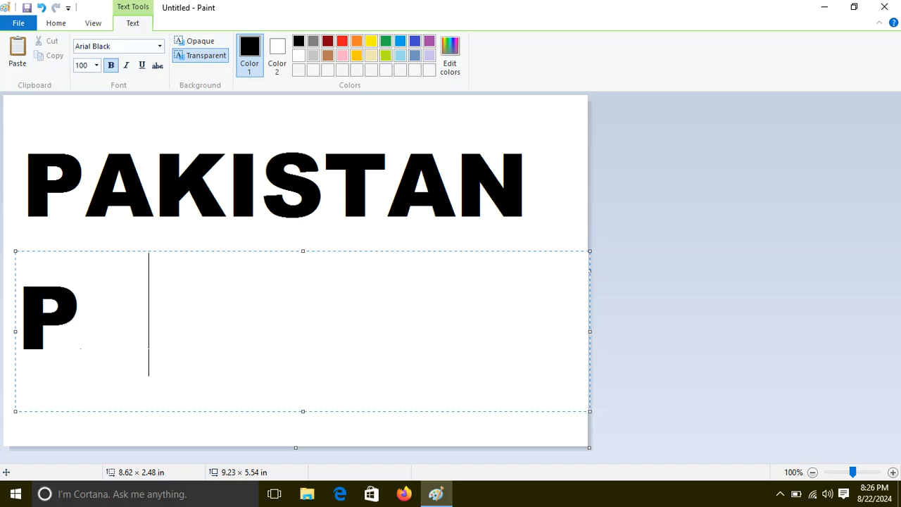
text(AKISTAN)
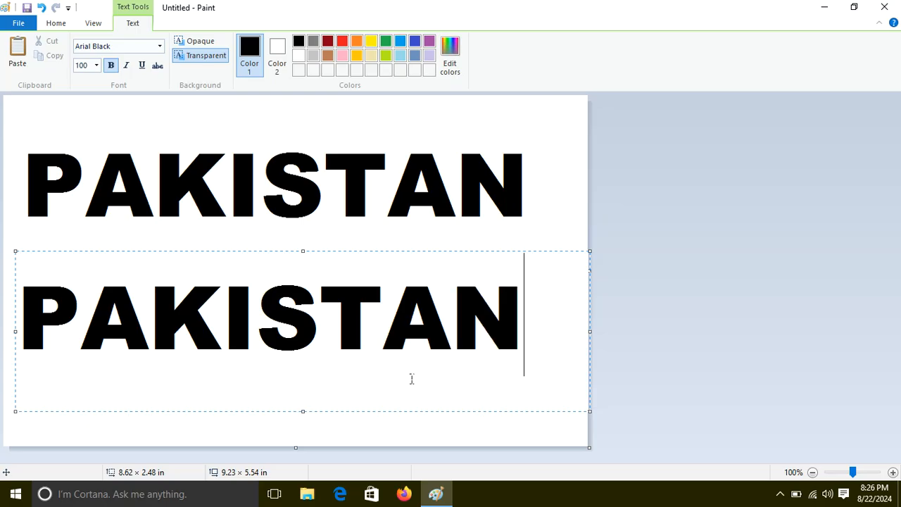
drag(533, 326, 1, 322)
click(344, 41)
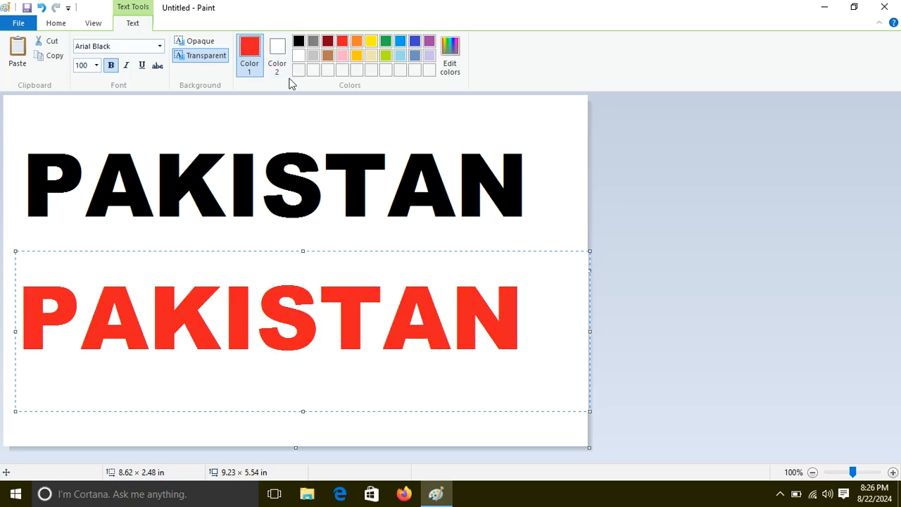
click(270, 110)
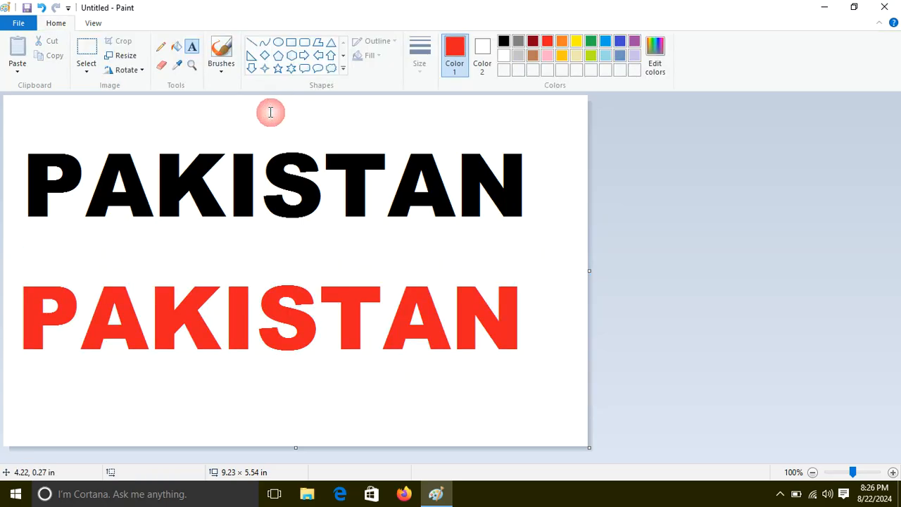
Select the red PAKISTAN with transparent selection and lay it over the black word, offset slightly to the right.
click(87, 48)
click(86, 70)
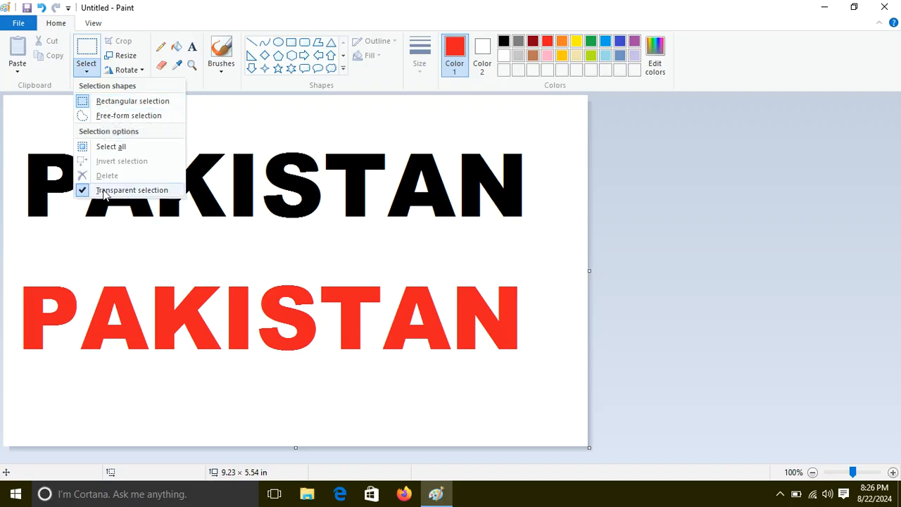
click(17, 259)
drag(12, 267, 550, 378)
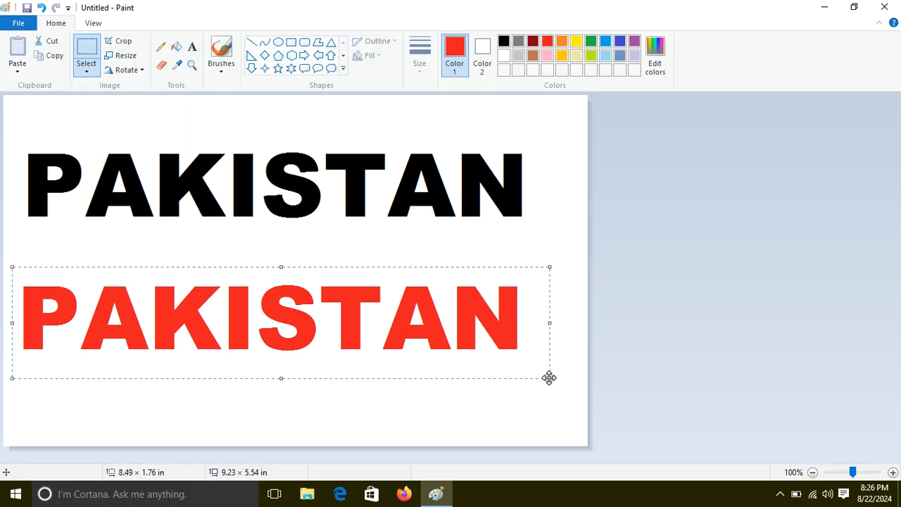
drag(255, 323, 269, 190)
click(201, 307)
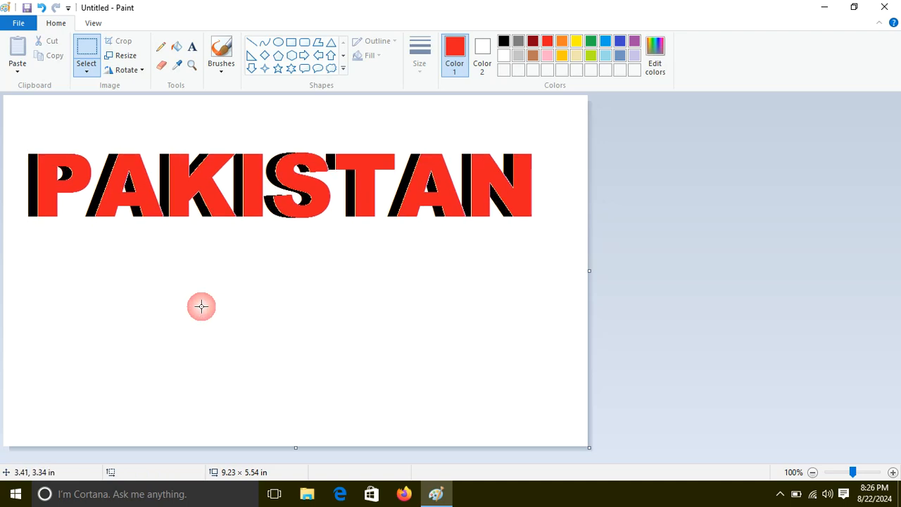
Fill all black shadow areas behind the red PAKISTAN letters with dark gray.
click(176, 46)
click(518, 42)
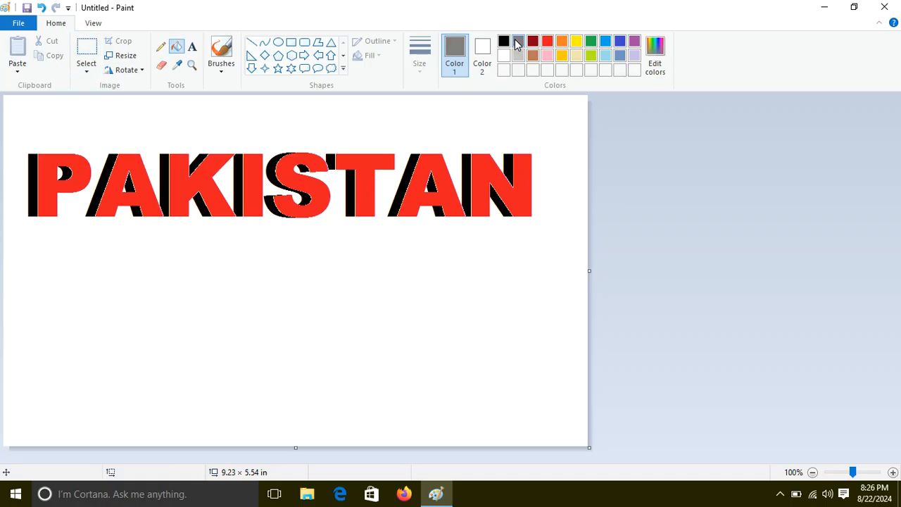
click(34, 160)
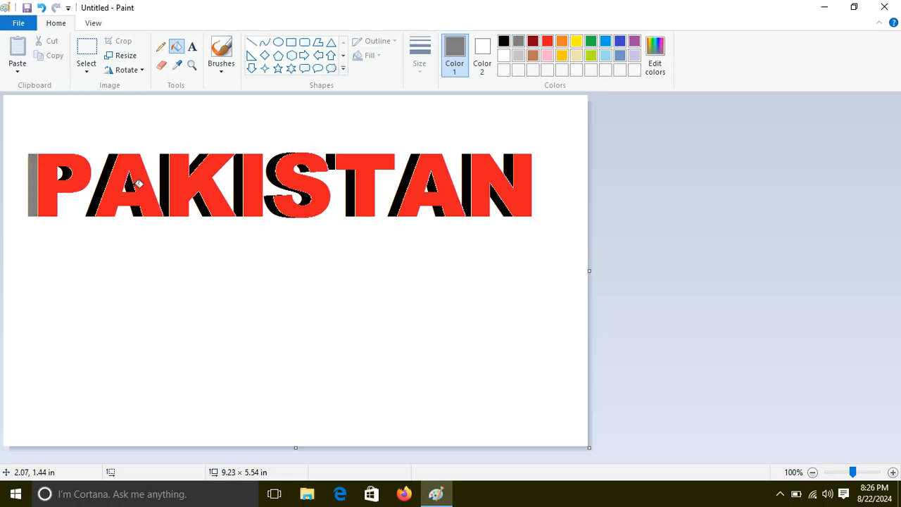
click(114, 162)
click(167, 157)
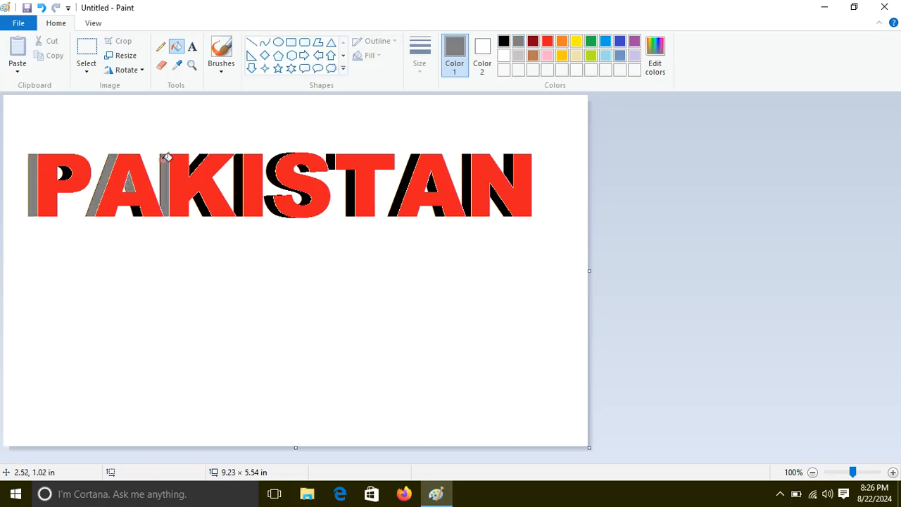
click(200, 201)
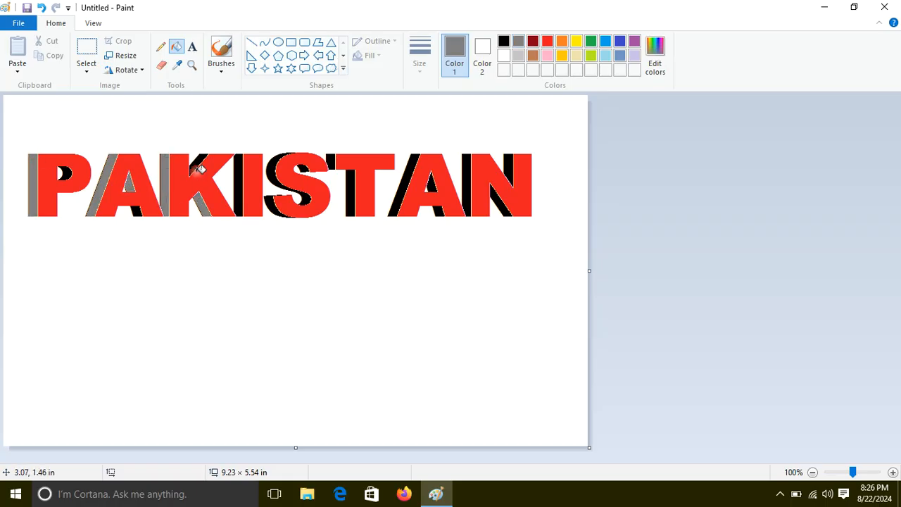
click(239, 166)
click(275, 164)
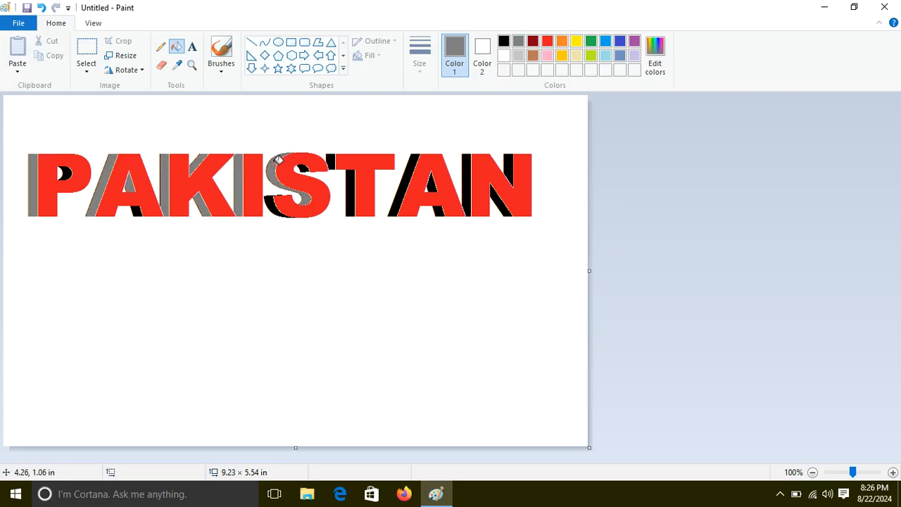
click(272, 204)
click(333, 159)
click(350, 177)
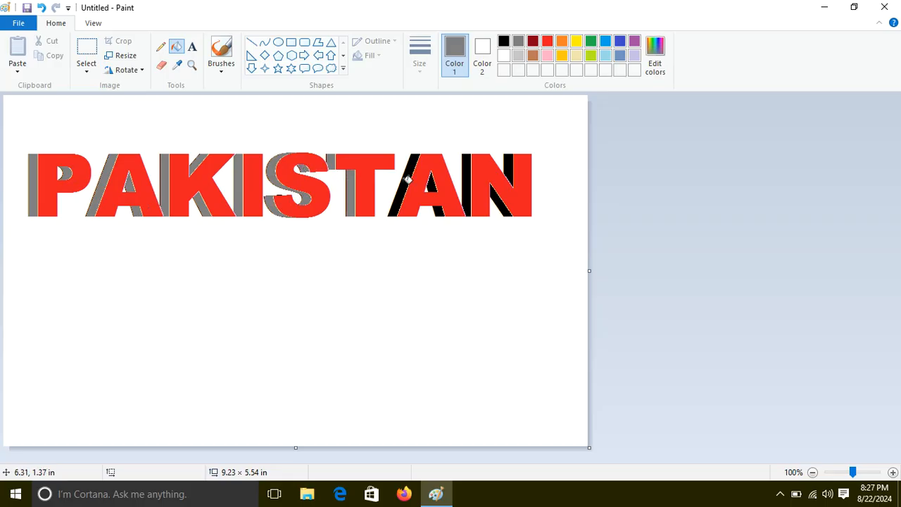
click(406, 178)
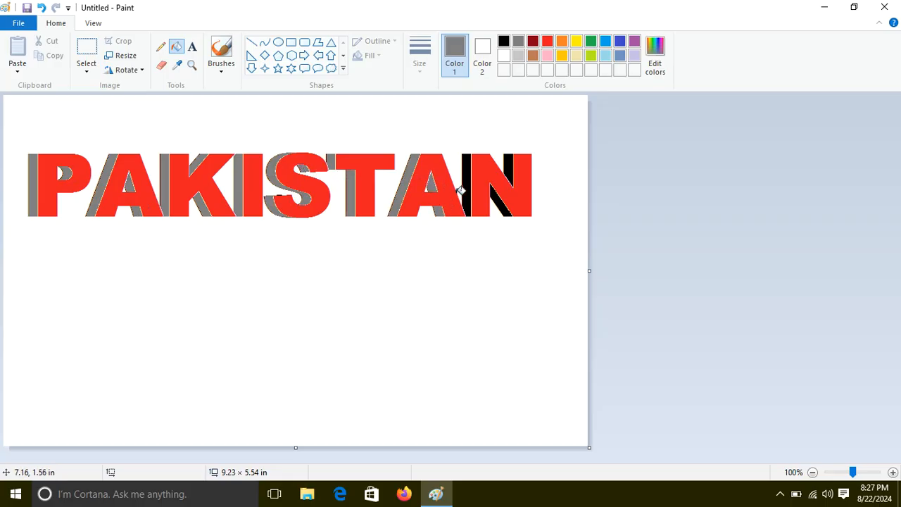
click(467, 184)
click(507, 166)
click(497, 194)
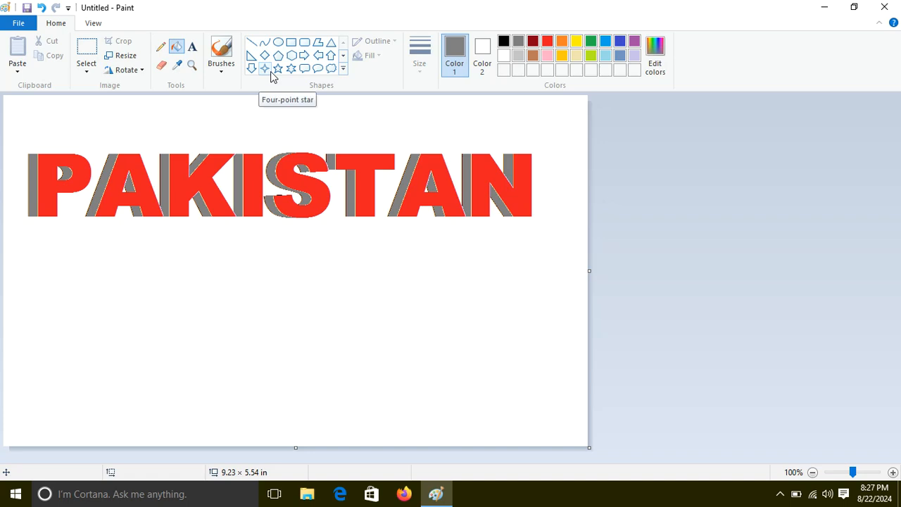
Enter PAKISTAN in gray in a text box about 7.41 × 2.11 in below the red word and commit it.
click(191, 47)
drag(26, 260, 61, 284)
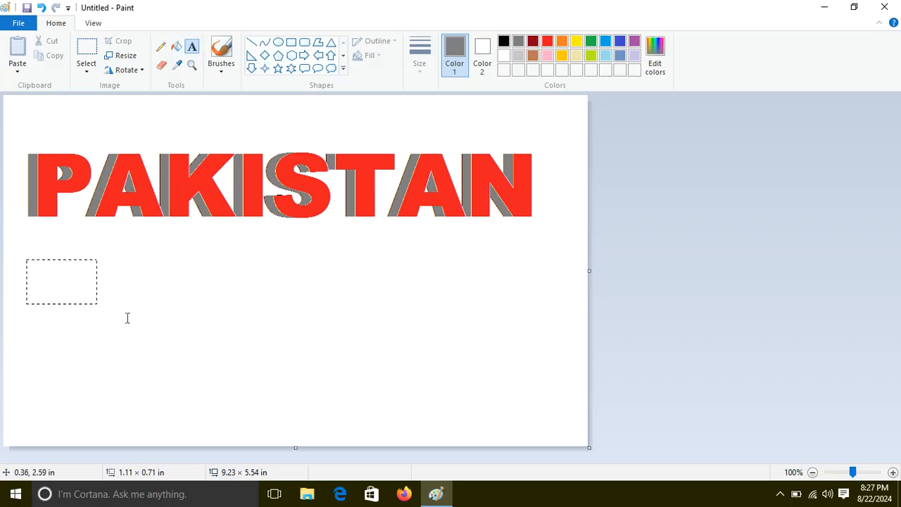
drag(495, 392, 494, 392)
text(PA)
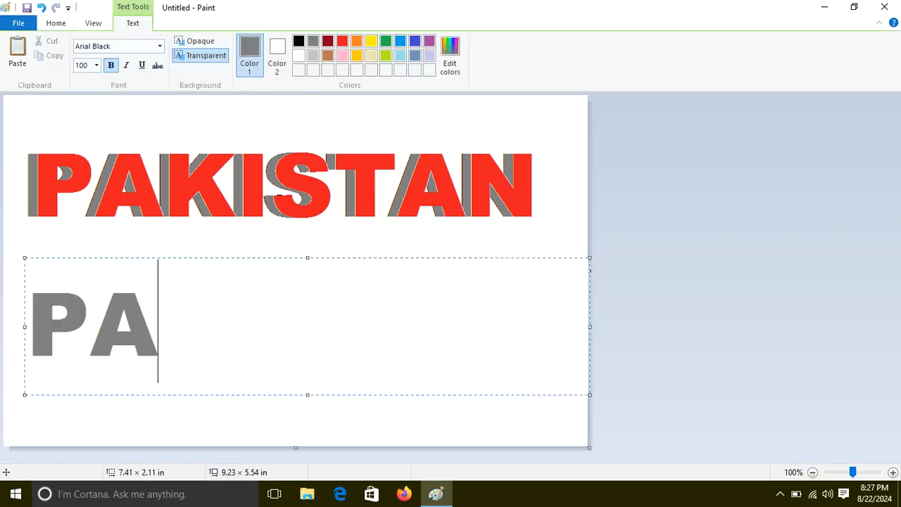
text(KISTAN)
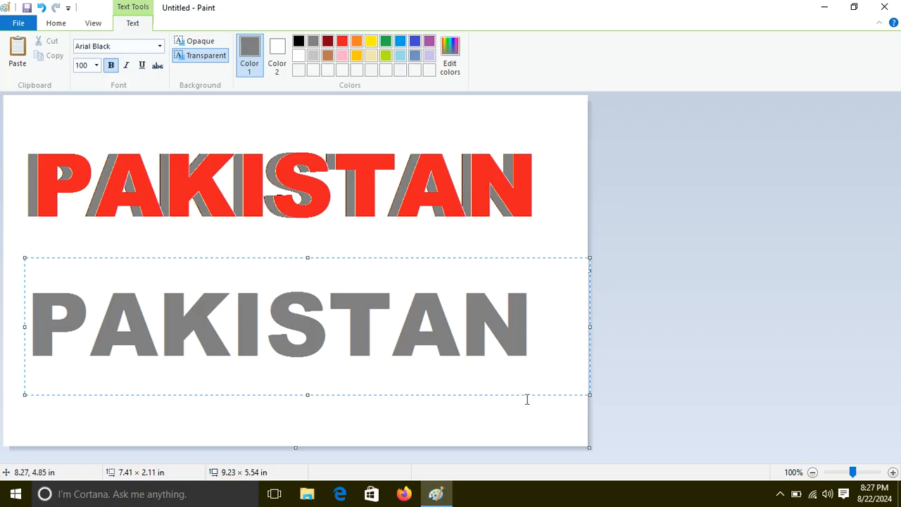
click(543, 232)
Select the upper part of the gray PAKISTAN, about 8.66 × 0.99 in, and nudge it up to split the letters with a thin gap.
click(88, 50)
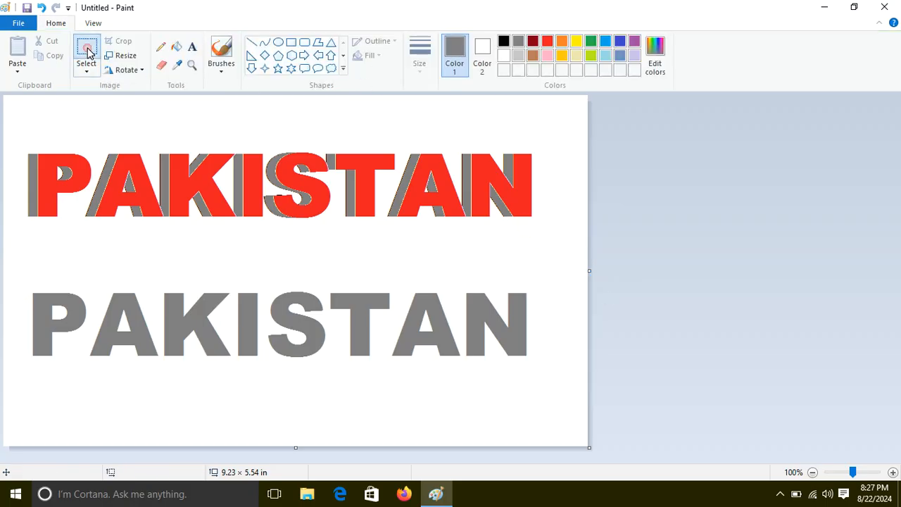
drag(551, 249, 1, 303)
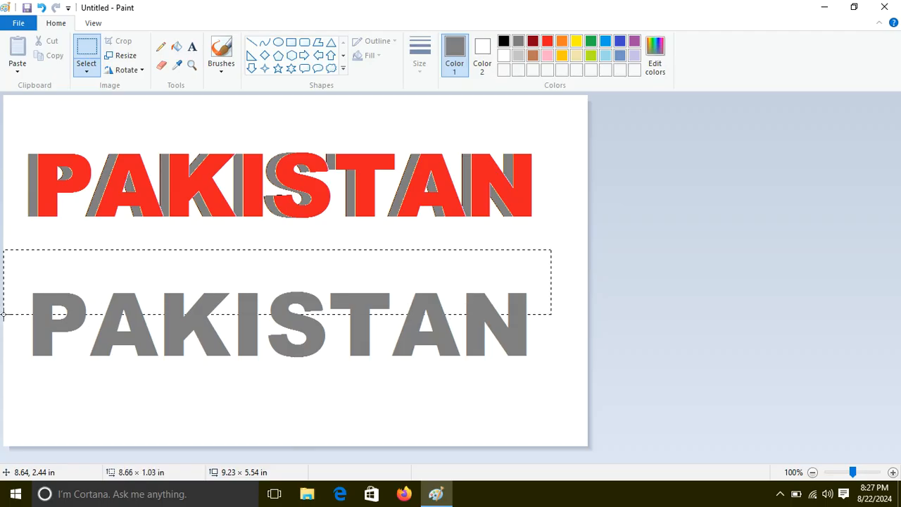
drag(3, 314, 3, 312)
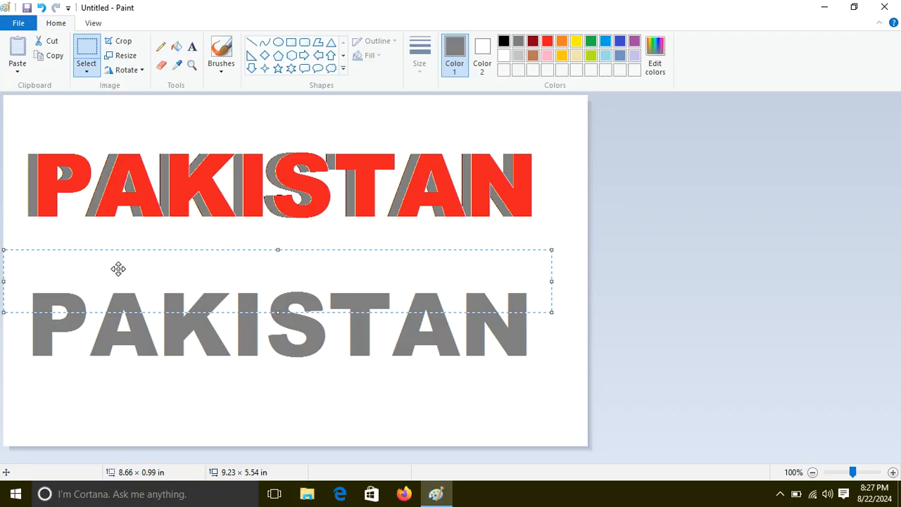
key(Up)
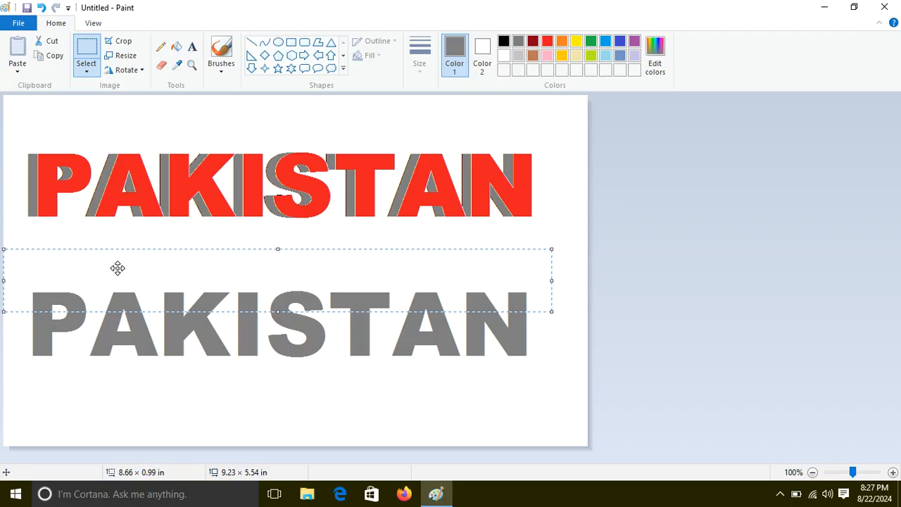
click(1, 313)
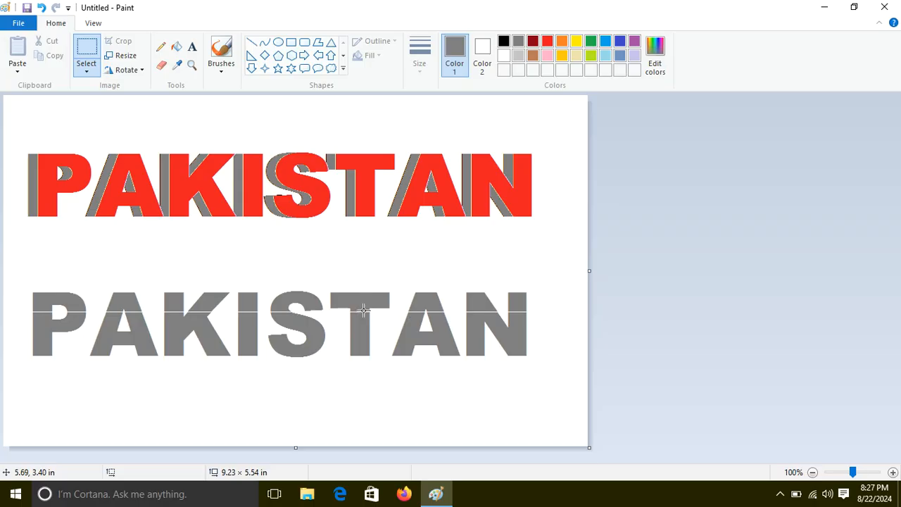
Fill the upper part of every letter in the gray PAKISTAN with yellow.
click(178, 51)
click(576, 41)
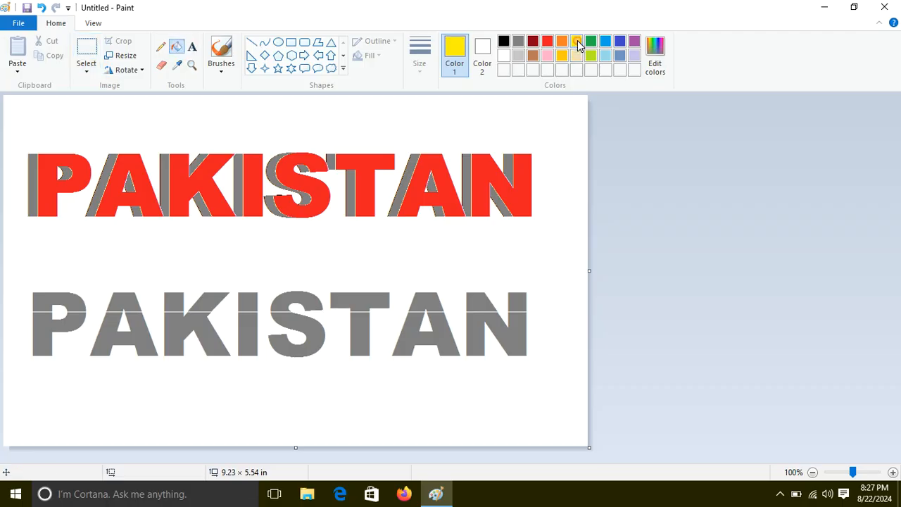
click(520, 298)
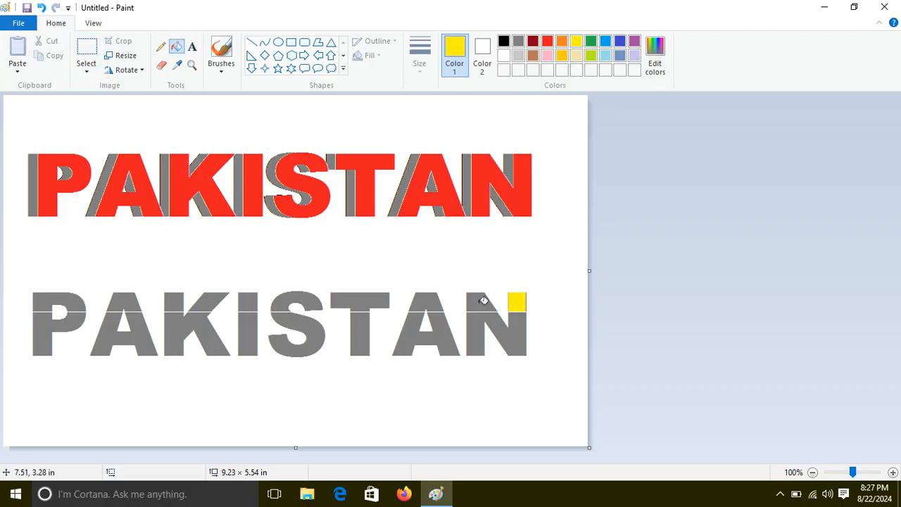
click(483, 298)
click(437, 298)
click(375, 298)
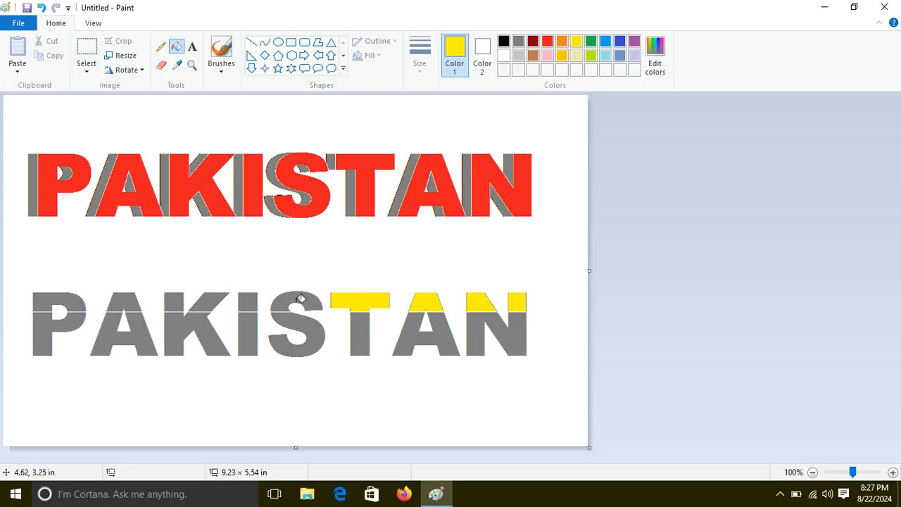
click(294, 294)
click(245, 300)
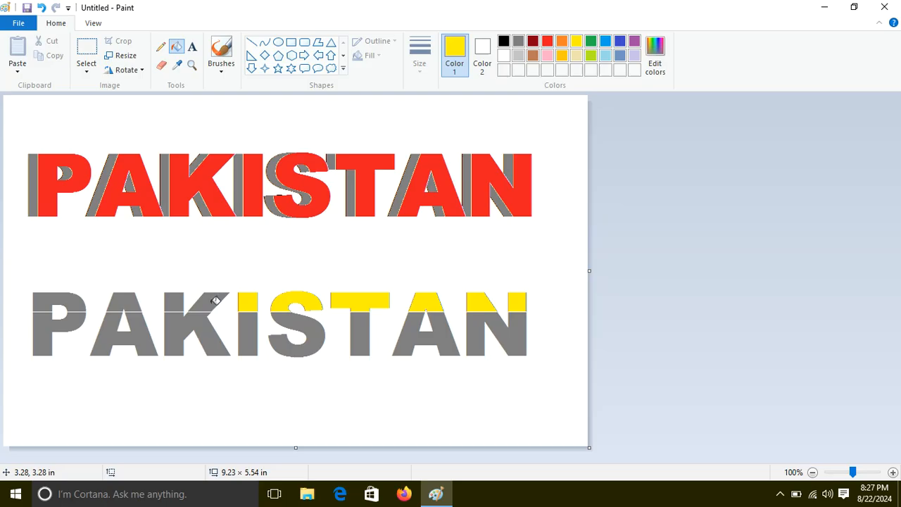
click(211, 298)
click(177, 298)
click(134, 298)
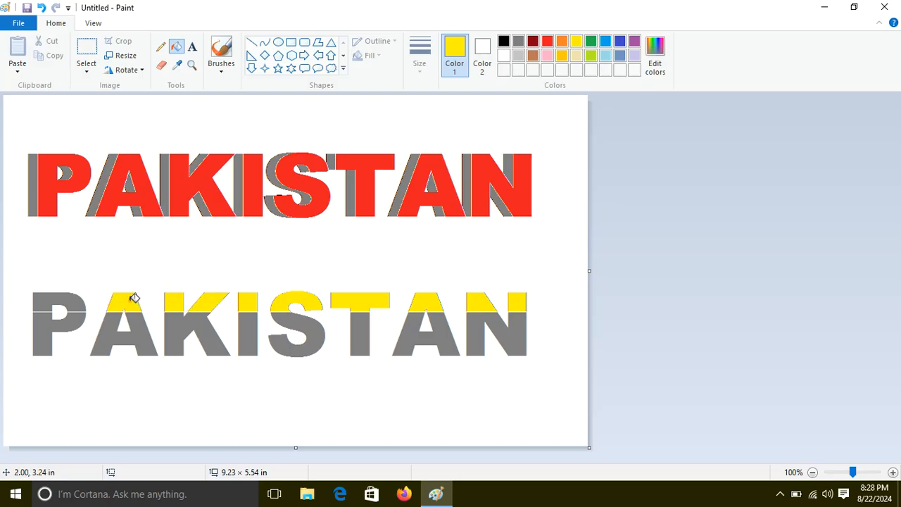
click(71, 298)
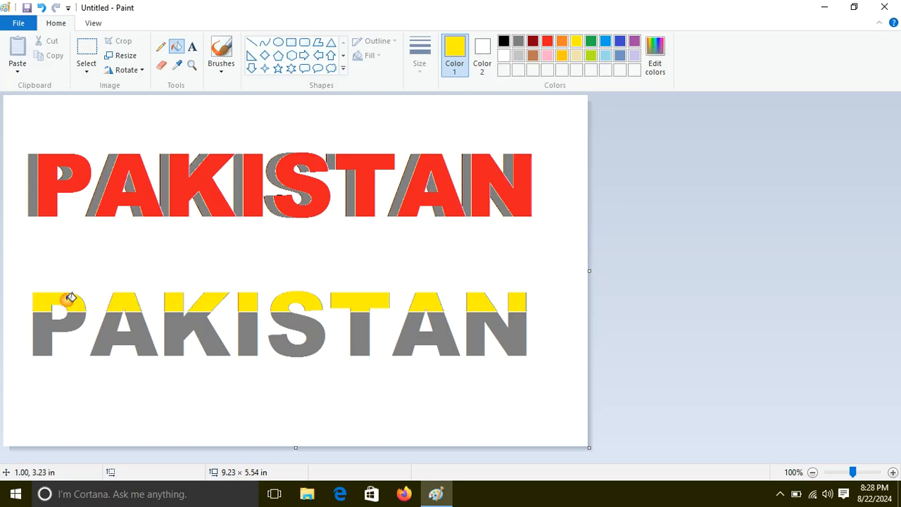
Select the yellow upper part of the lower PAKISTAN, about 8.74 × 1.09 in, and nudge it down to close the gap.
click(86, 46)
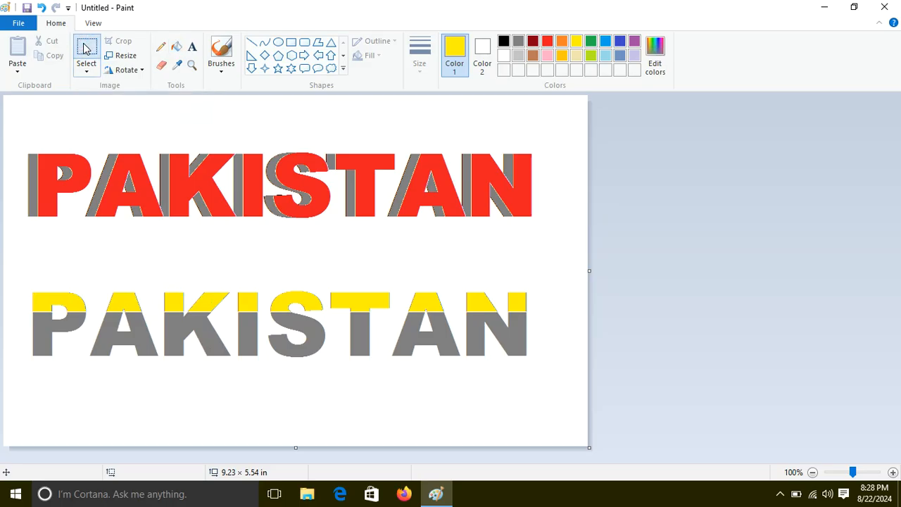
drag(557, 242, 3, 307)
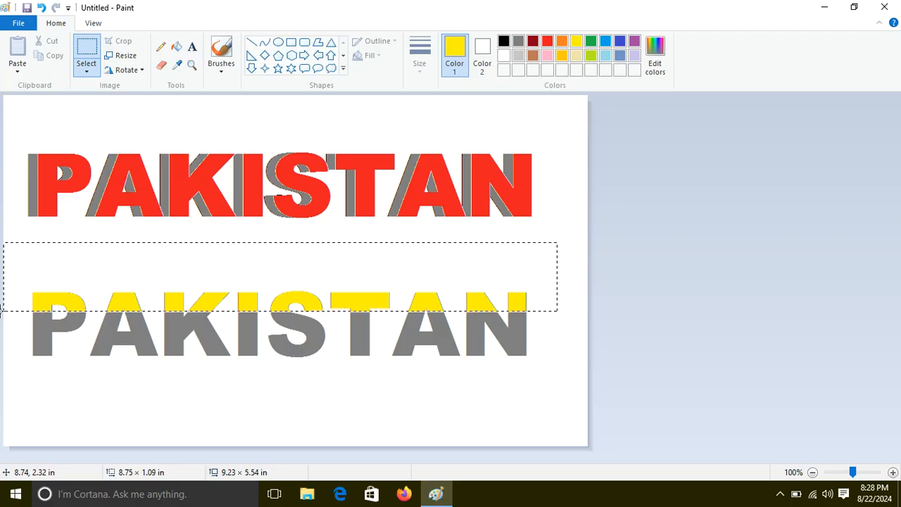
drag(1, 310, 1, 311)
drag(3, 312, 4, 311)
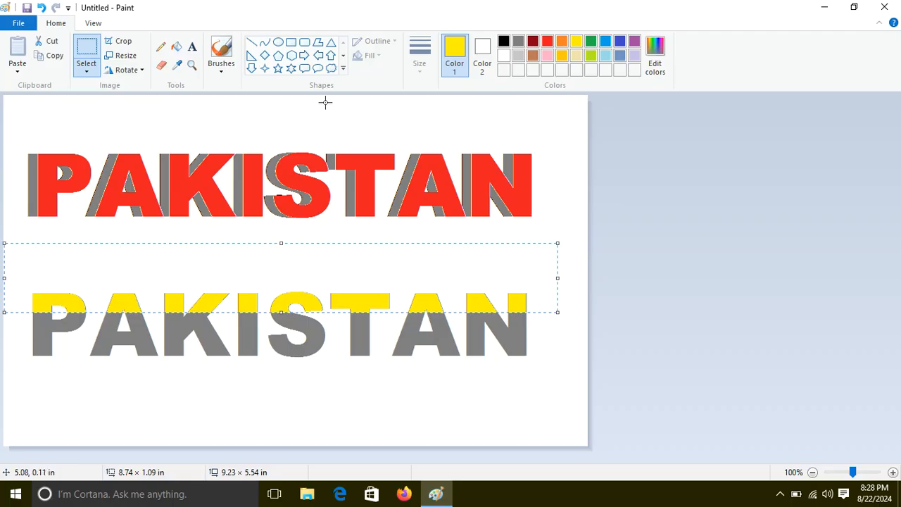
click(510, 129)
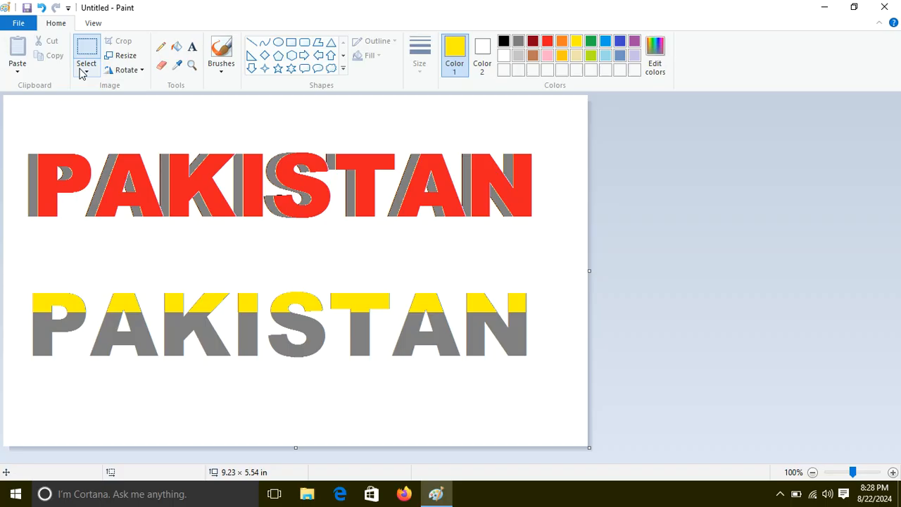
Select the whole yellow-and-gray PAKISTAN and move it up to just below the red word.
click(90, 44)
drag(26, 279, 556, 380)
drag(455, 337, 452, 276)
click(447, 356)
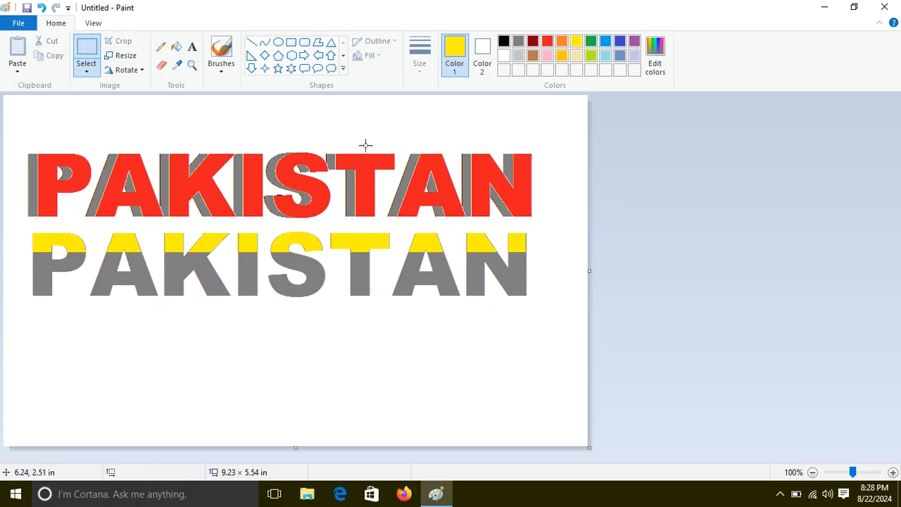
Add the text PAKISTAN in bold Arial Black 100, yellow, in a text box about 7.80 × 1.80 in below the two-tone word.
click(190, 47)
drag(39, 314, 401, 426)
drag(520, 441, 533, 427)
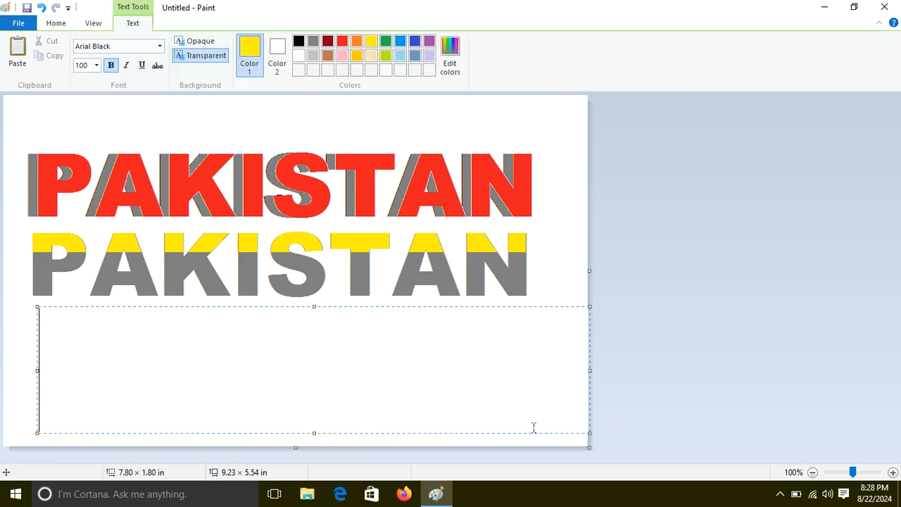
text(PAKIS)
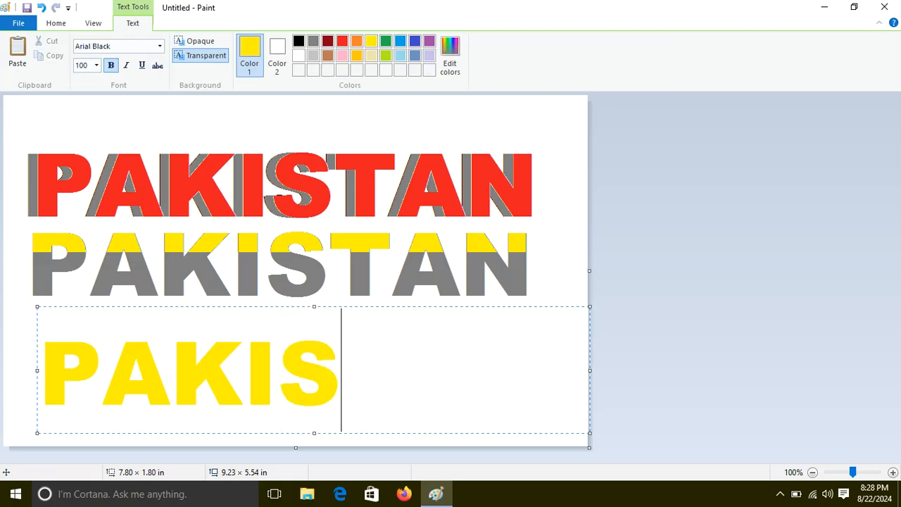
text(TAN)
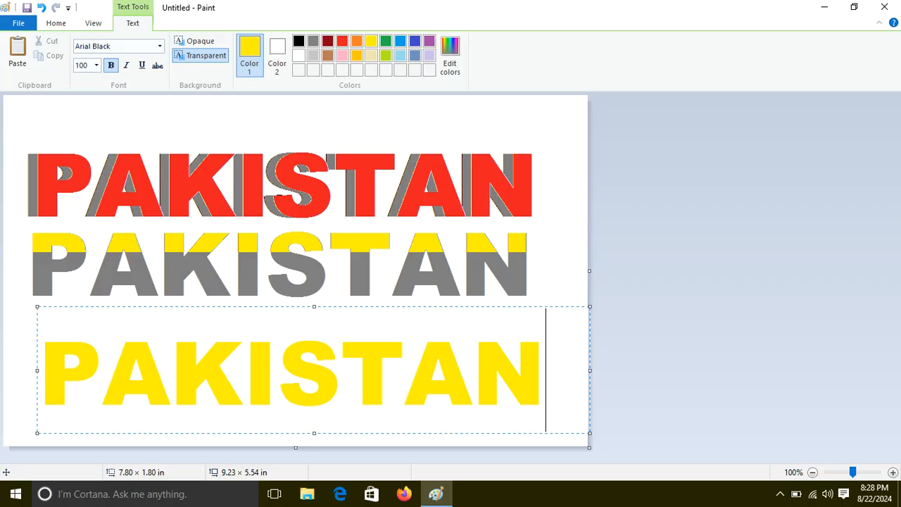
Recolor the whole new PAKISTAN text dark red and place it on the canvas.
drag(540, 386, 78, 389)
click(547, 365)
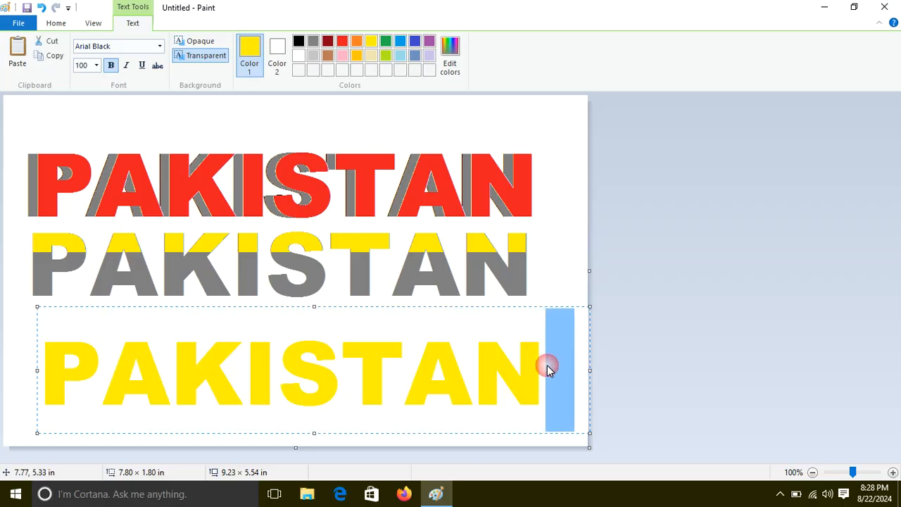
drag(547, 365, 106, 203)
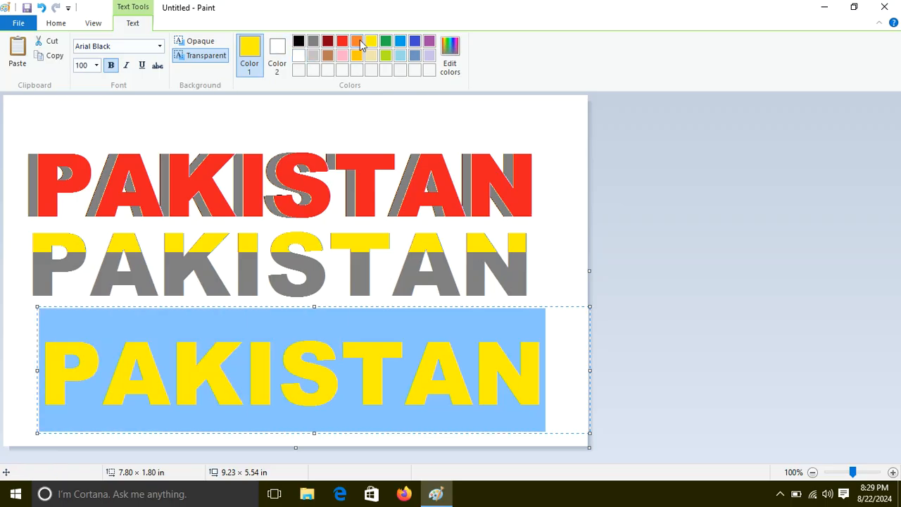
click(328, 40)
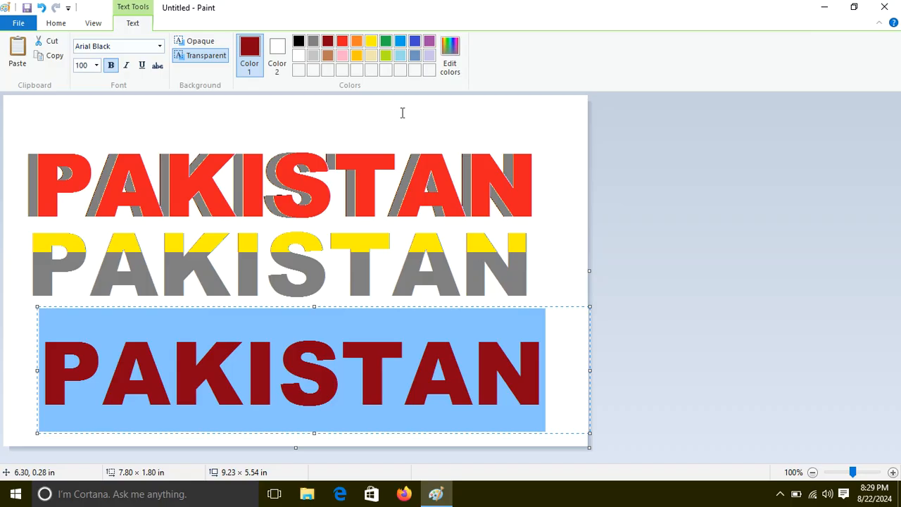
click(396, 110)
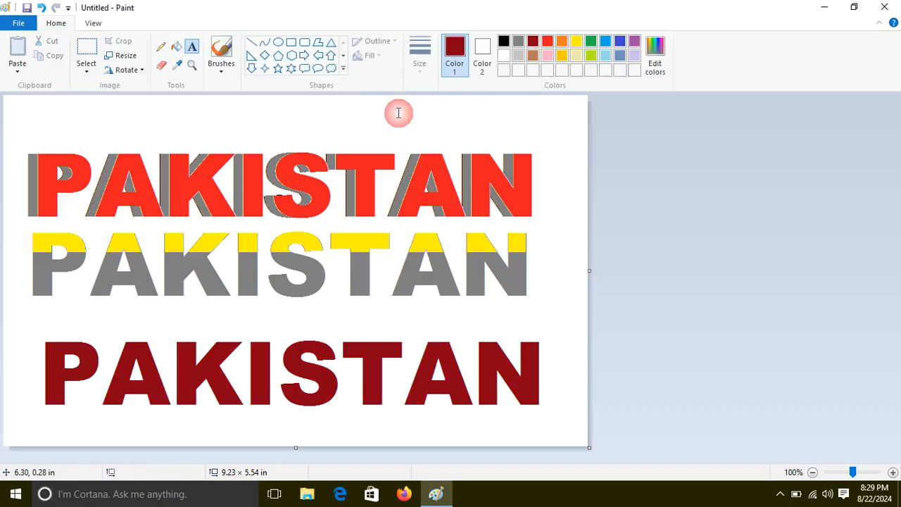
Select the dark red PAKISTAN, about 8.32 × 1.81 in, and move it up to just below the yellow-and-gray word.
click(87, 51)
drag(29, 317, 232, 414)
drag(492, 419, 555, 430)
drag(506, 403, 493, 374)
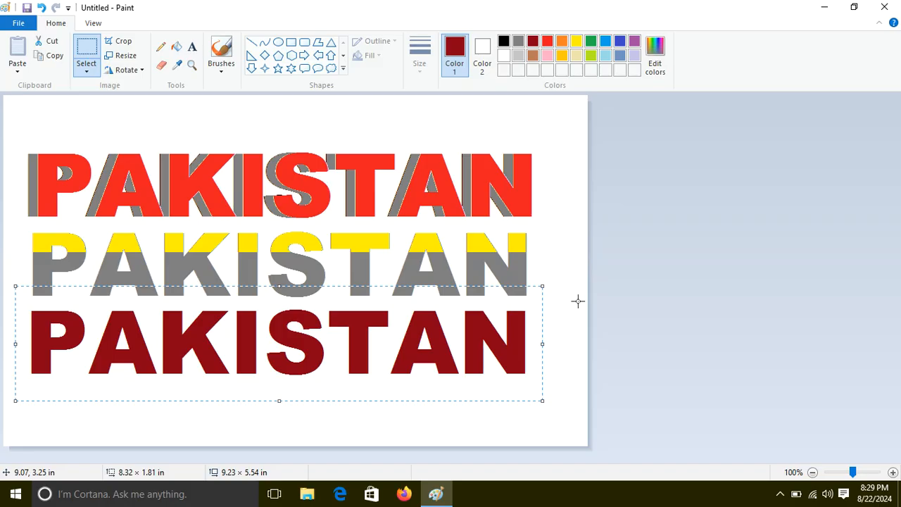
click(559, 208)
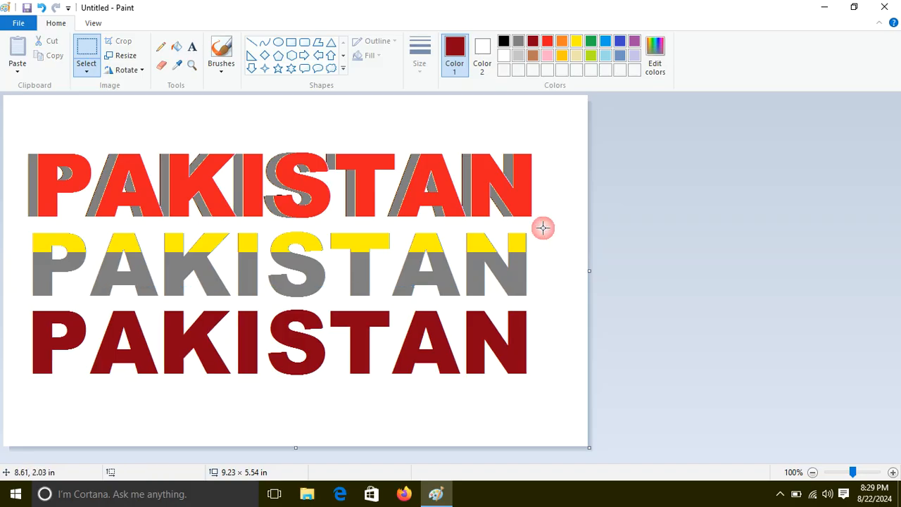
With free-form selection, outline a jagged upper piece of the dark red P, about 1.15 × 0.60 in, and nudge it left to open a crack.
click(86, 70)
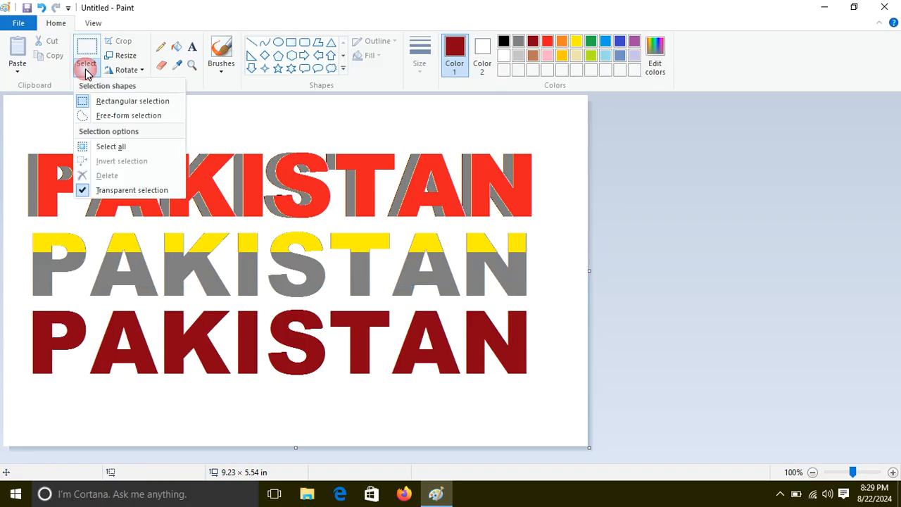
click(134, 117)
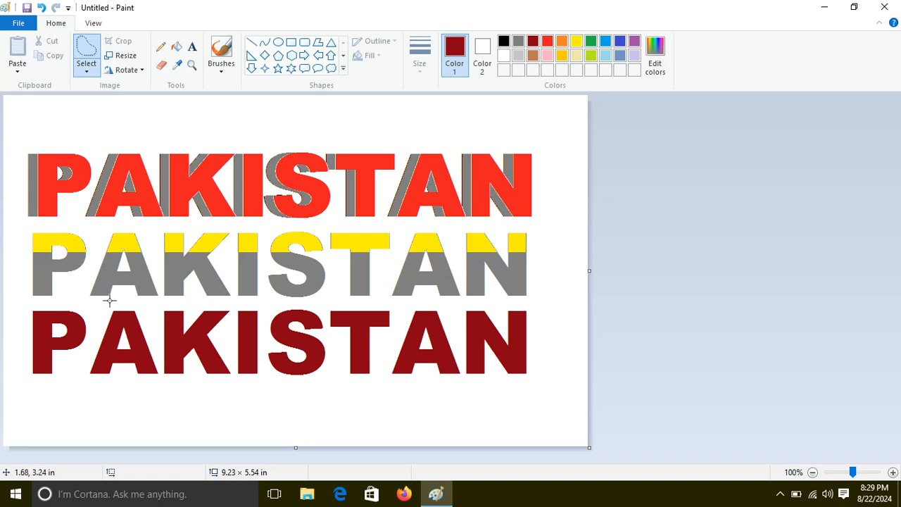
mouse_move(80, 305)
mouse_down()
mouse_move(47, 336)
mouse_move(6, 340)
mouse_up()
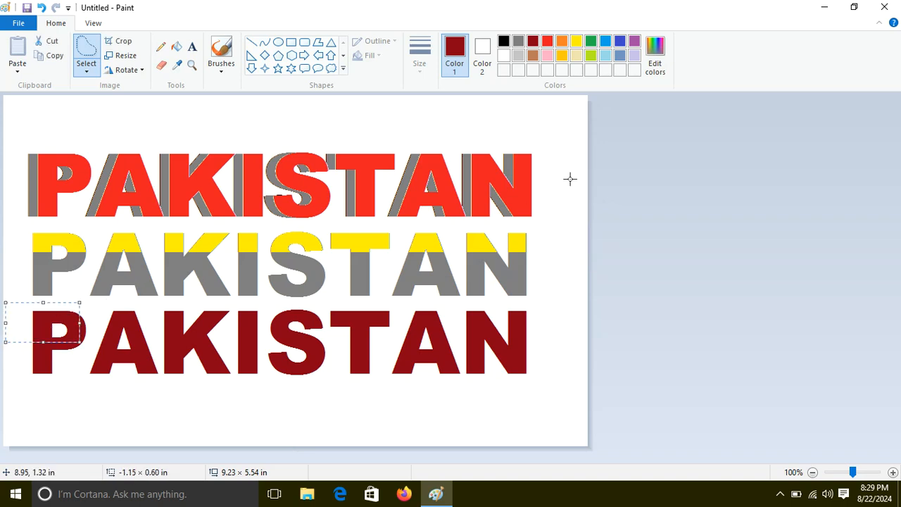
key(Left)
key(Left)
key(Left)
key(Left)
key(Left)
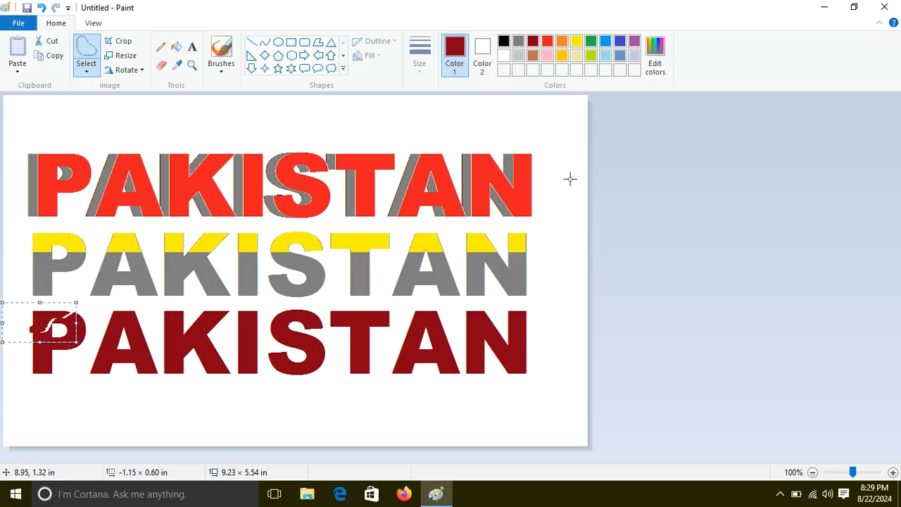
Free-form select the upper piece and the lower-left piece of the dark red first A and shift each slightly to crack the letter.
mouse_move(94, 331)
mouse_down()
mouse_move(94, 339)
mouse_move(105, 325)
mouse_up()
drag(161, 324, 127, 307)
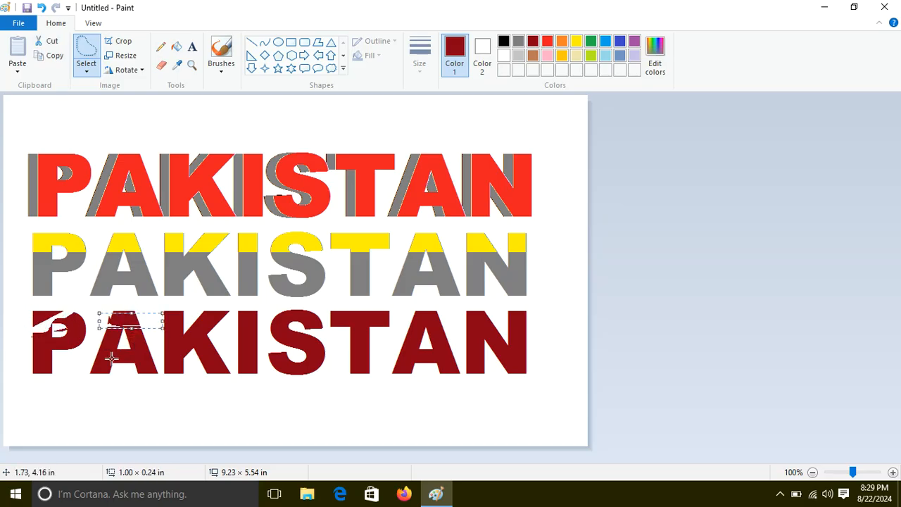
click(86, 358)
mouse_move(75, 348)
mouse_down()
mouse_move(103, 352)
mouse_move(114, 376)
mouse_move(185, 413)
mouse_move(92, 397)
mouse_move(77, 349)
mouse_up()
drag(103, 378, 99, 379)
Free-form select the jagged lower parts of the dark red K and I, about 2.14 × 0.52 in, and shift them down.
click(237, 408)
mouse_move(271, 381)
mouse_down()
mouse_move(249, 353)
mouse_move(204, 367)
mouse_move(169, 358)
mouse_move(137, 413)
mouse_move(189, 404)
mouse_up()
click(297, 414)
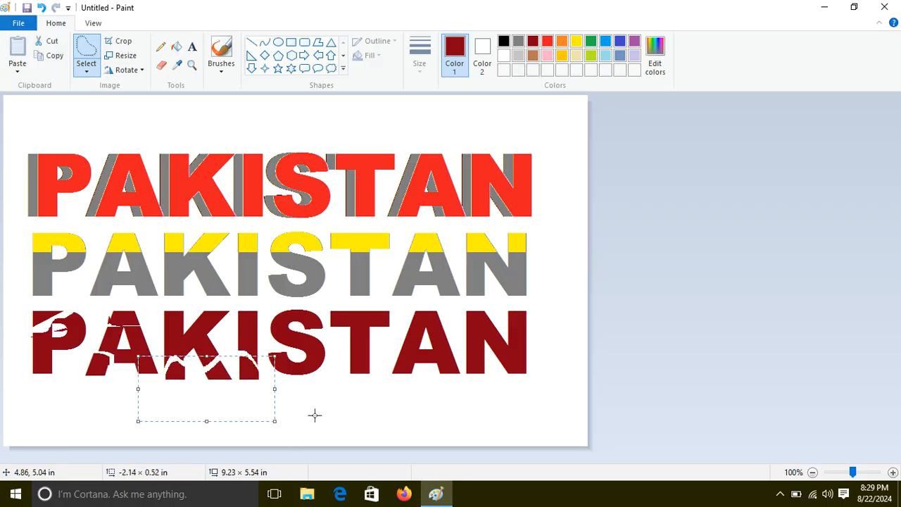
Crack the dark red S, T and final AN by free-form selecting their upper and lower pieces and shifting each slightly.
mouse_move(363, 331)
mouse_down()
mouse_move(276, 306)
mouse_move(276, 294)
mouse_up()
drag(342, 316, 344, 312)
mouse_move(536, 322)
mouse_down()
mouse_move(459, 350)
mouse_move(420, 349)
mouse_move(371, 384)
mouse_up()
drag(447, 366, 449, 368)
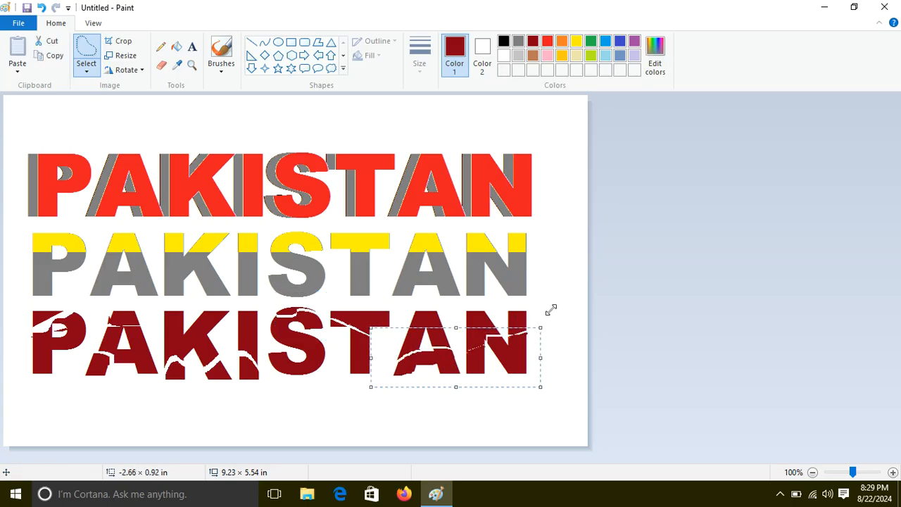
mouse_move(543, 308)
mouse_down()
mouse_move(423, 332)
mouse_move(396, 302)
mouse_up()
drag(457, 328, 446, 315)
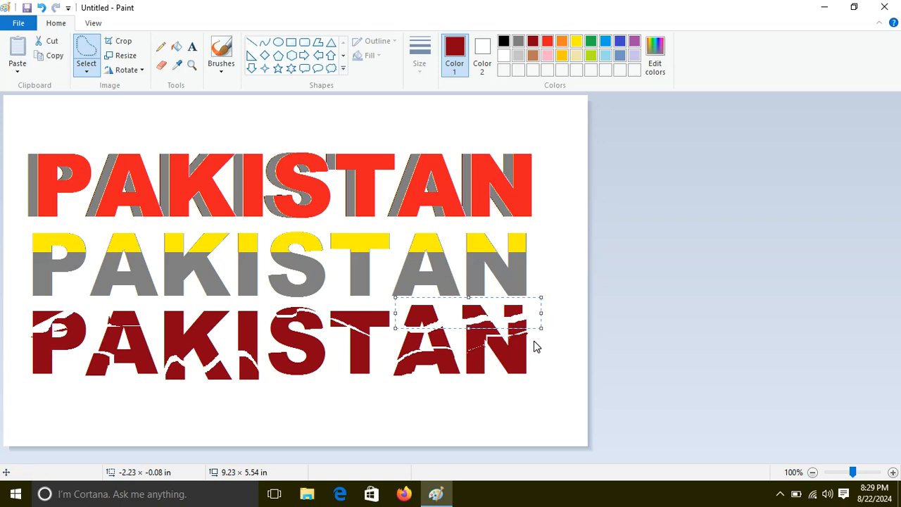
Crack the top of the dark red K and a strip across the letters from P to T with shifted free-form selections.
mouse_move(232, 328)
mouse_down()
mouse_move(137, 308)
mouse_move(171, 320)
mouse_up()
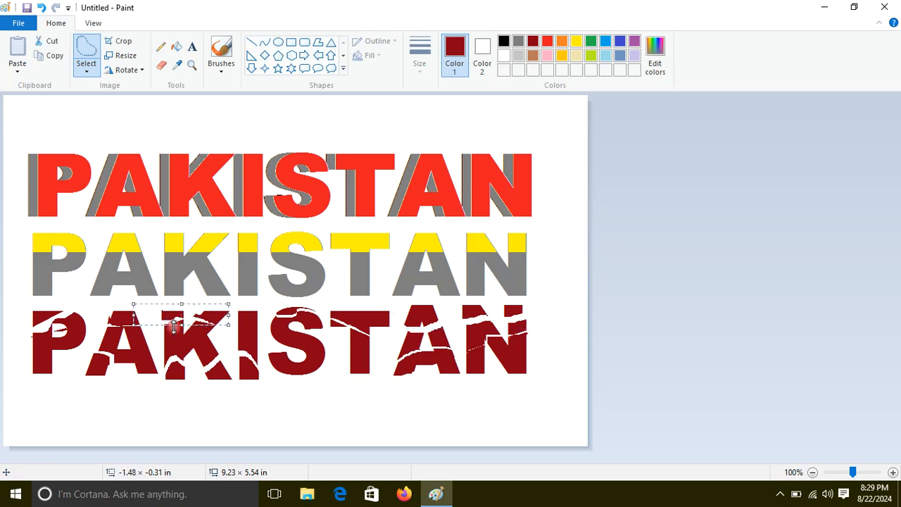
click(206, 427)
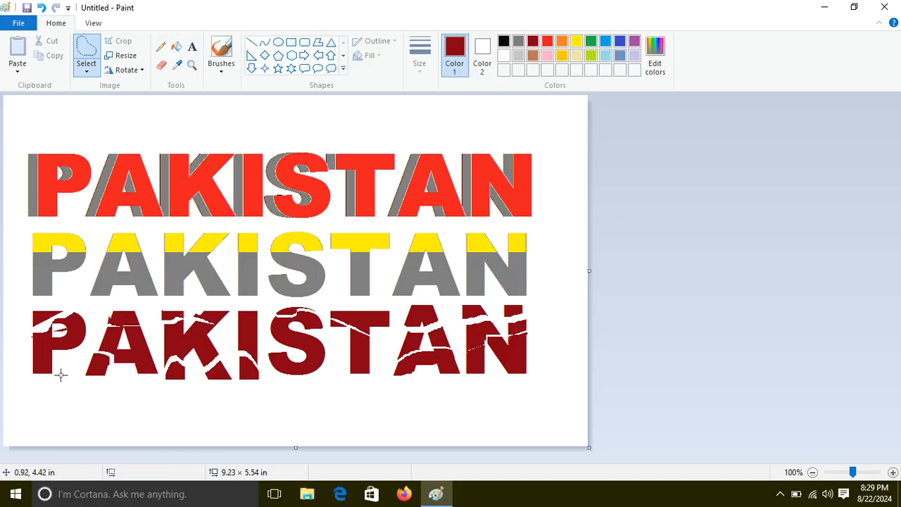
mouse_move(26, 365)
mouse_down()
mouse_move(64, 343)
mouse_move(226, 321)
mouse_move(389, 363)
mouse_move(495, 362)
mouse_move(397, 357)
mouse_up()
click(333, 415)
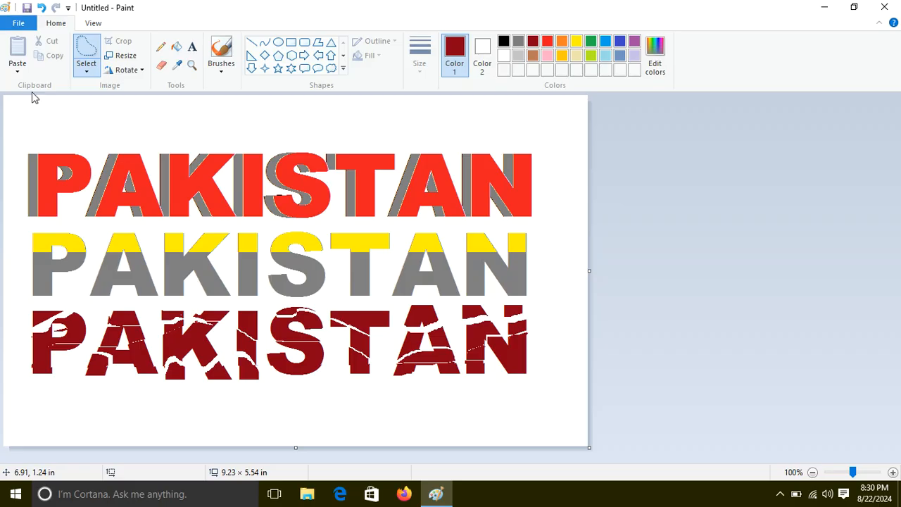
Select all three PAKISTAN words with a rectangular selection, about 8.75 × 4.49 in, and move them up to free space below.
click(87, 70)
click(113, 102)
drag(16, 128, 568, 412)
drag(382, 331, 382, 284)
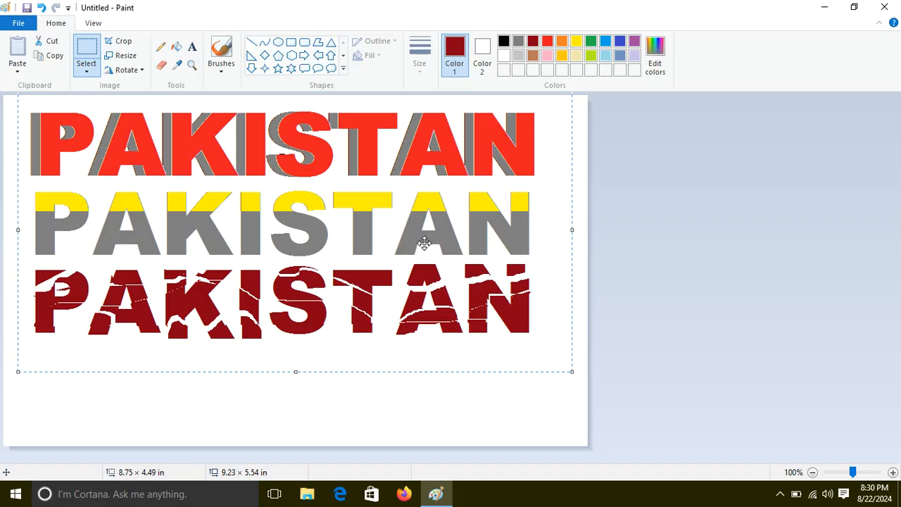
Add the text PAKISTAN in dark red in a text box about 8.18 × 1.32 in below the cracked word.
click(191, 47)
mouse_move(38, 357)
mouse_down()
mouse_move(214, 403)
mouse_move(555, 440)
mouse_up()
text(PAKISTAN)
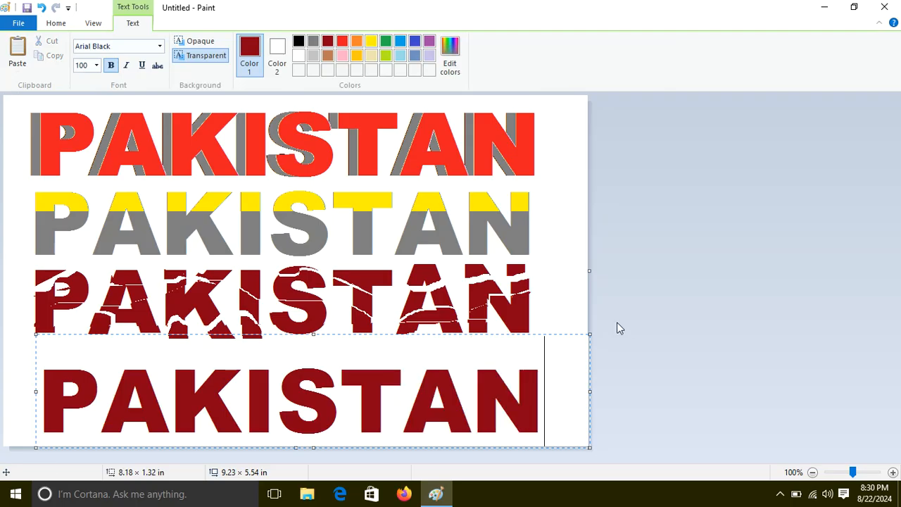
Recolor the new text's P yellow, its first A indigo and the letters KIST purple, and place the text on the canvas.
drag(112, 399, 32, 396)
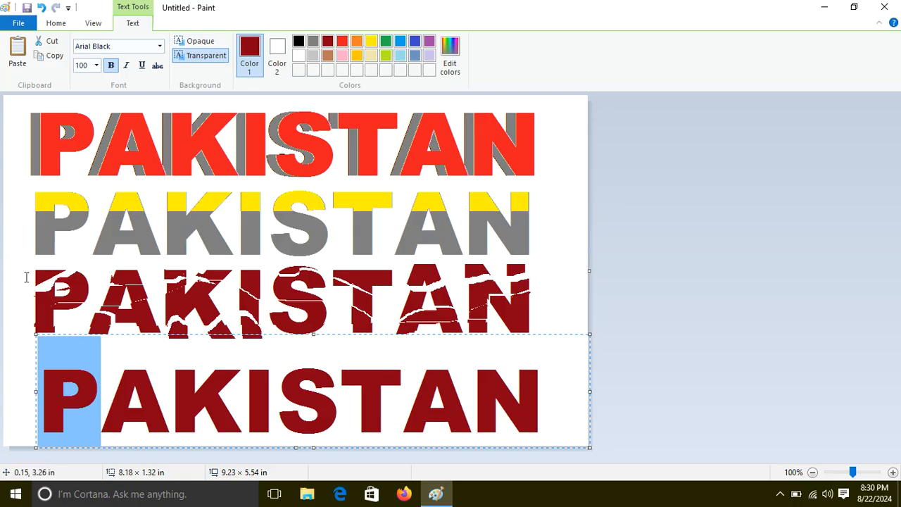
click(371, 41)
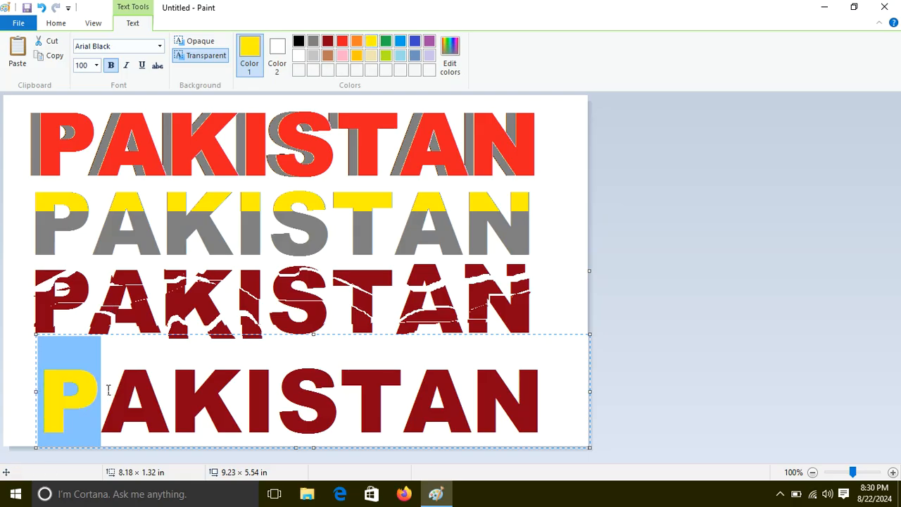
drag(102, 399, 169, 399)
click(415, 41)
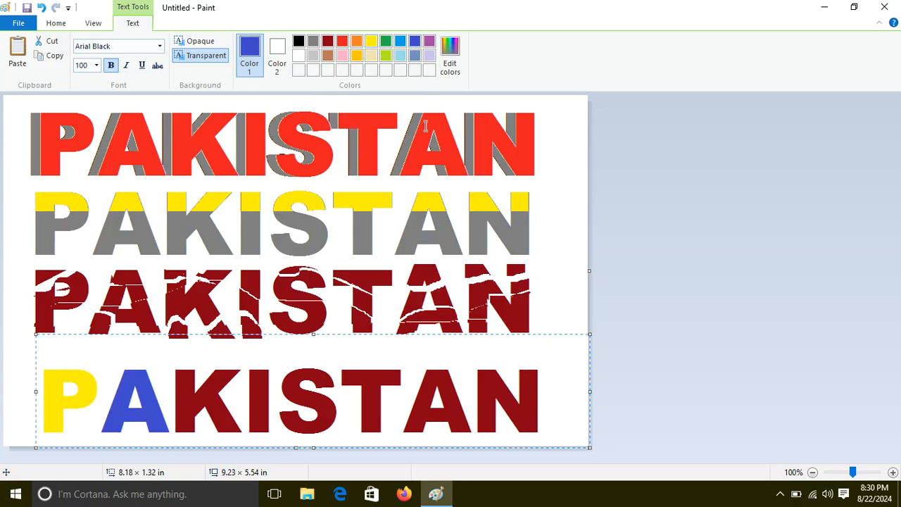
drag(189, 384, 415, 380)
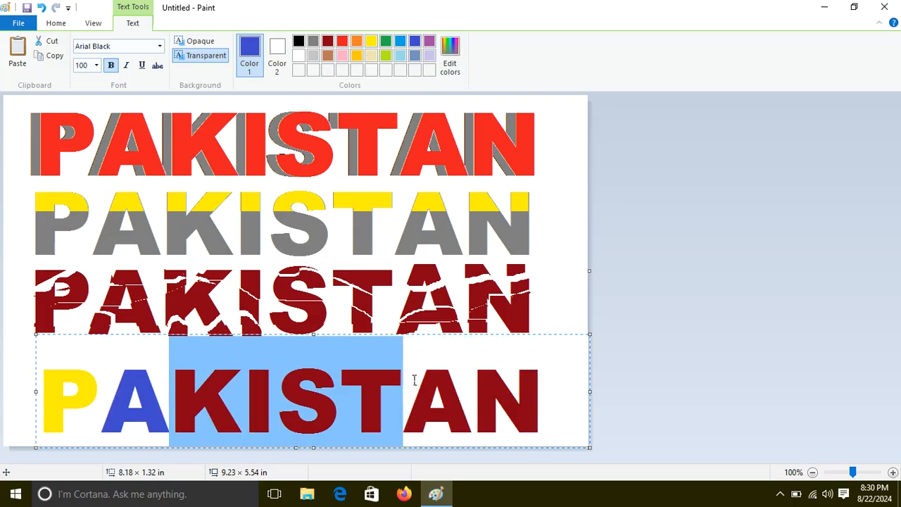
click(430, 42)
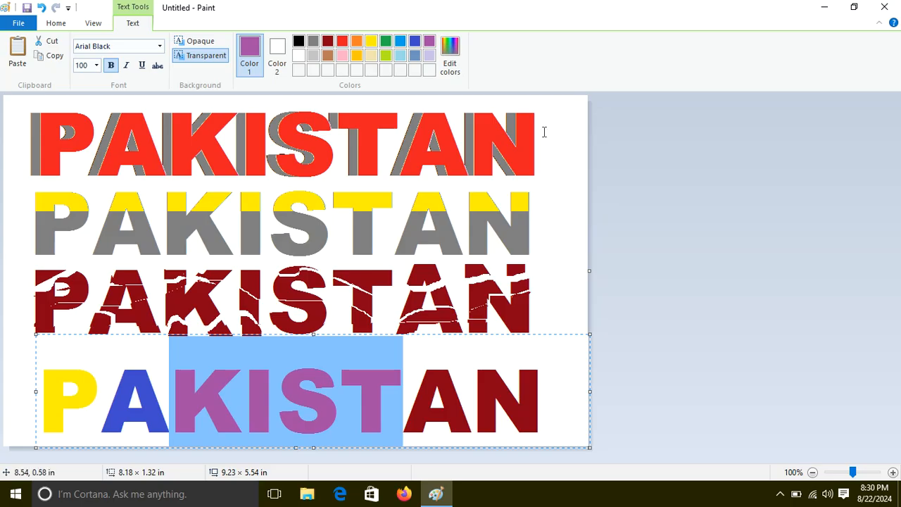
click(555, 131)
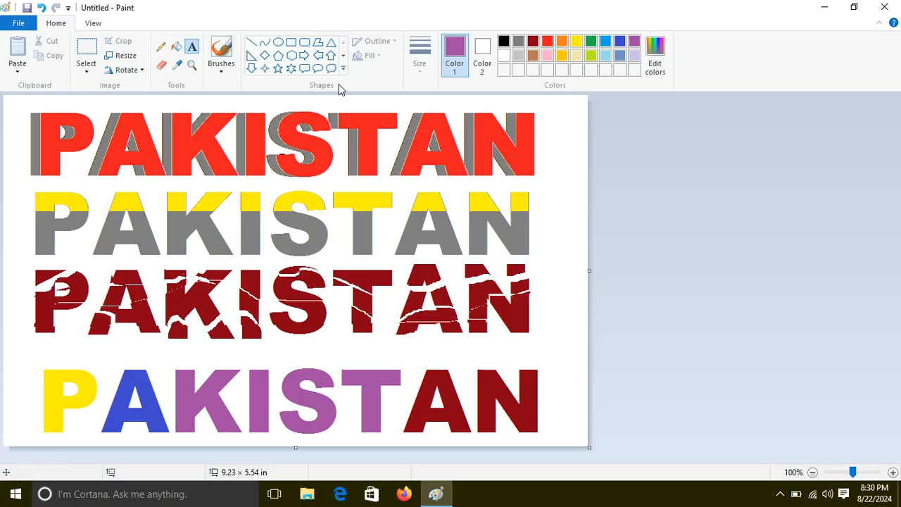
Close the drawing without saving the changes.
click(883, 7)
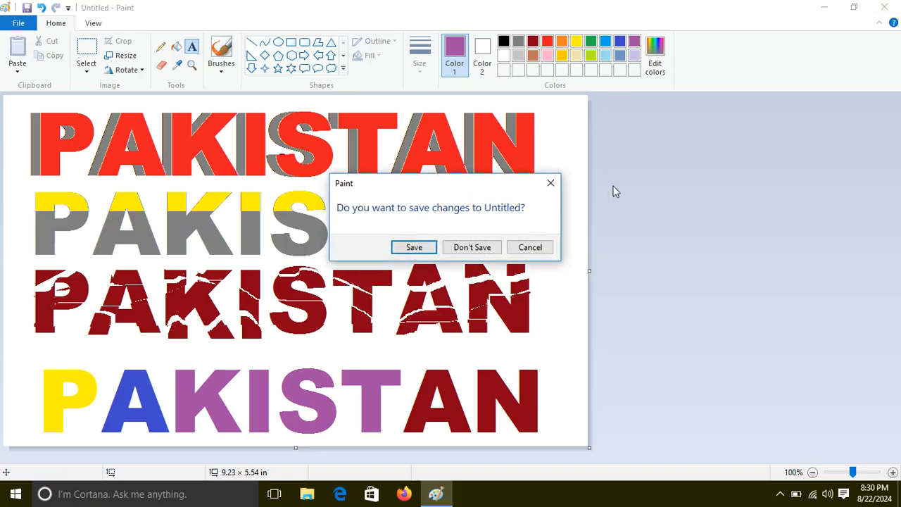
click(477, 247)
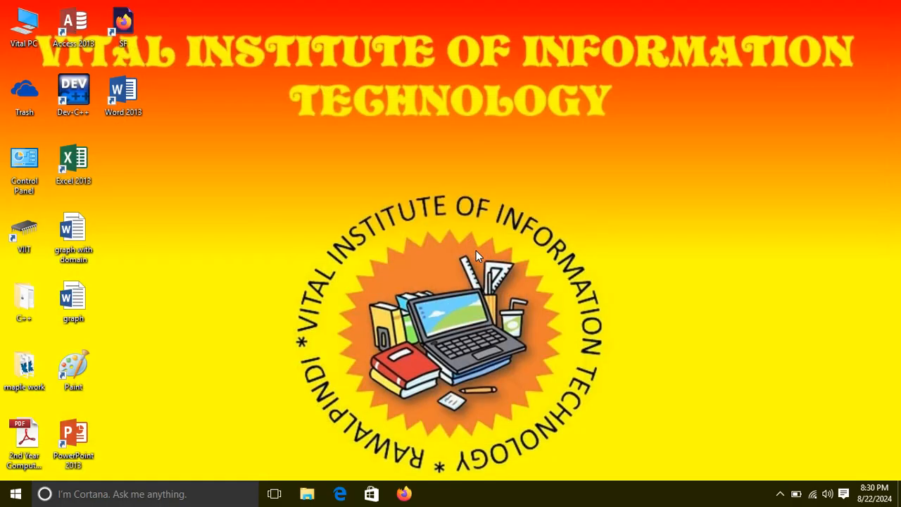